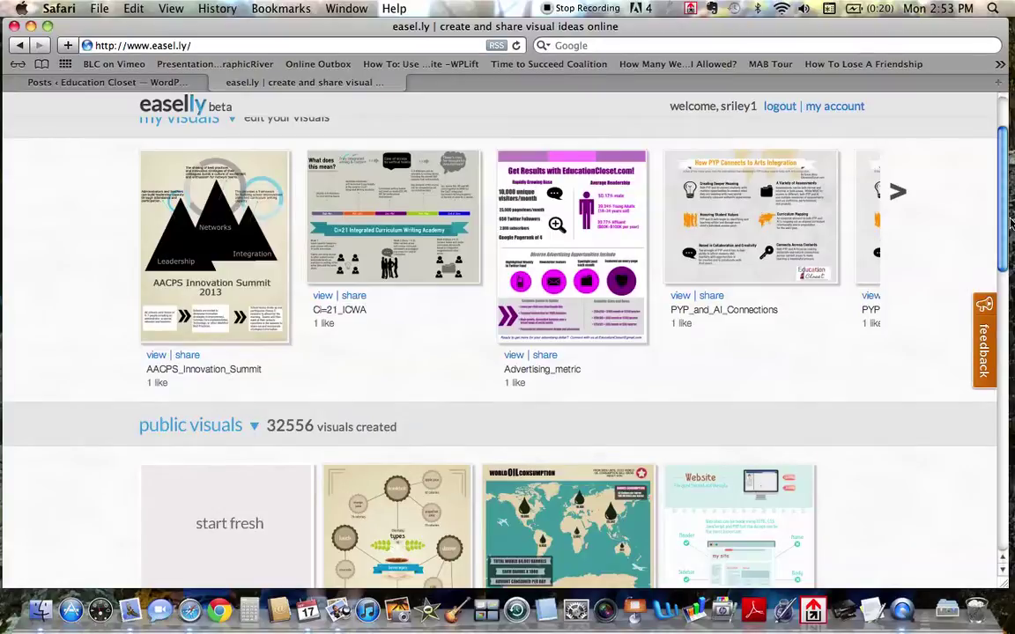
- Page forward three times through the saved visuals in My Visuals
{"action": "mouse_move", "coordinate": [1005, 228]}
{"action": "left_mouse_down"}
{"action": "mouse_move", "coordinate": [1005, 247]}
{"action": "mouse_move", "coordinate": [1006, 236]}
{"action": "left_mouse_up"}
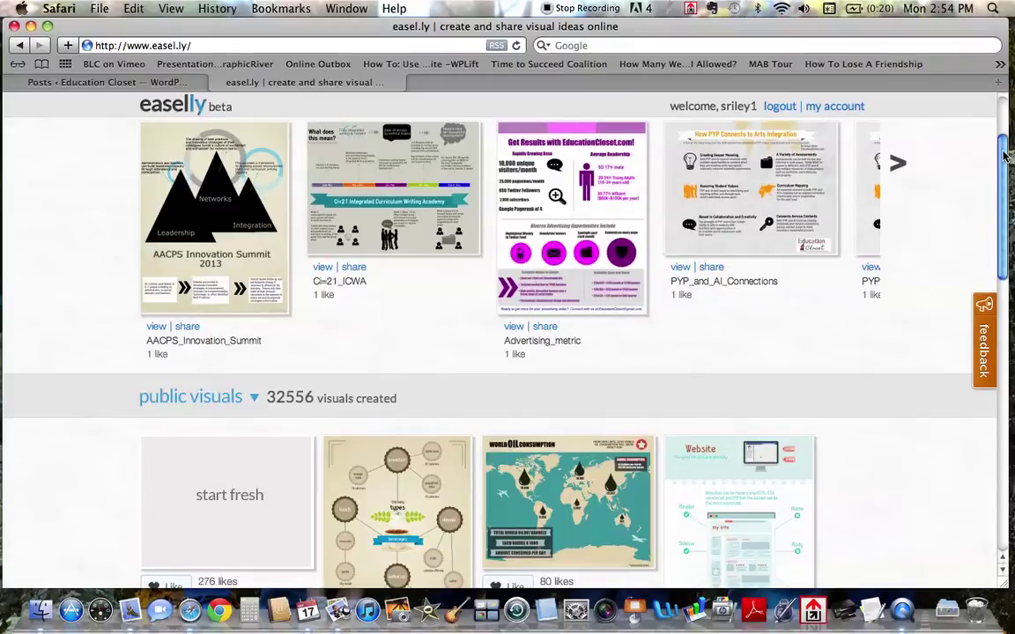
{"action": "scroll", "coordinate": [1003, 156], "scroll_direction": "up", "scroll_amount": 2}
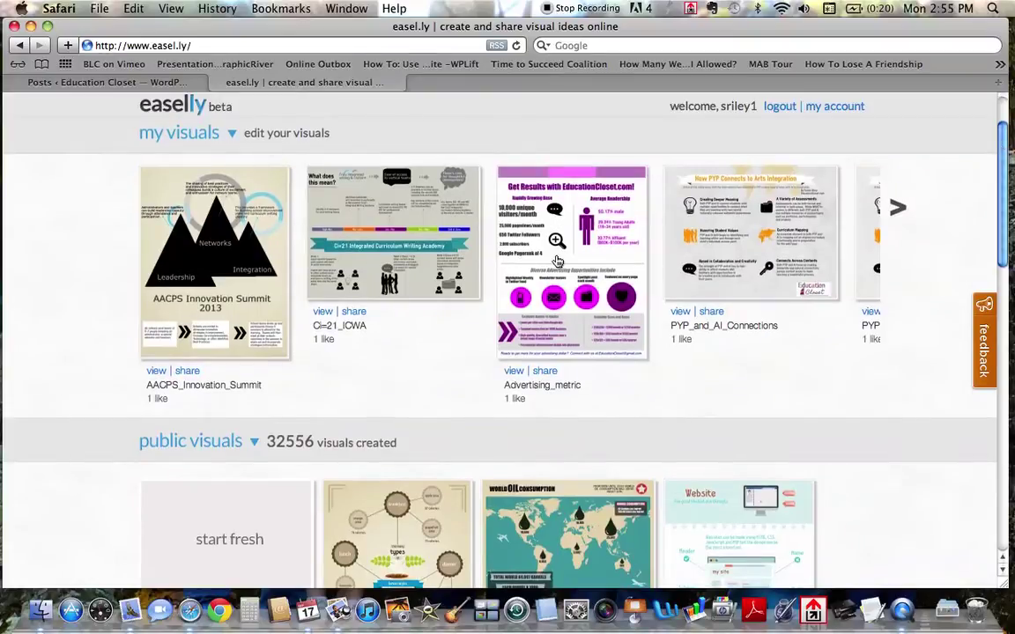
{"action": "left_click", "coordinate": [899, 212]}
{"action": "left_click", "coordinate": [899, 211]}
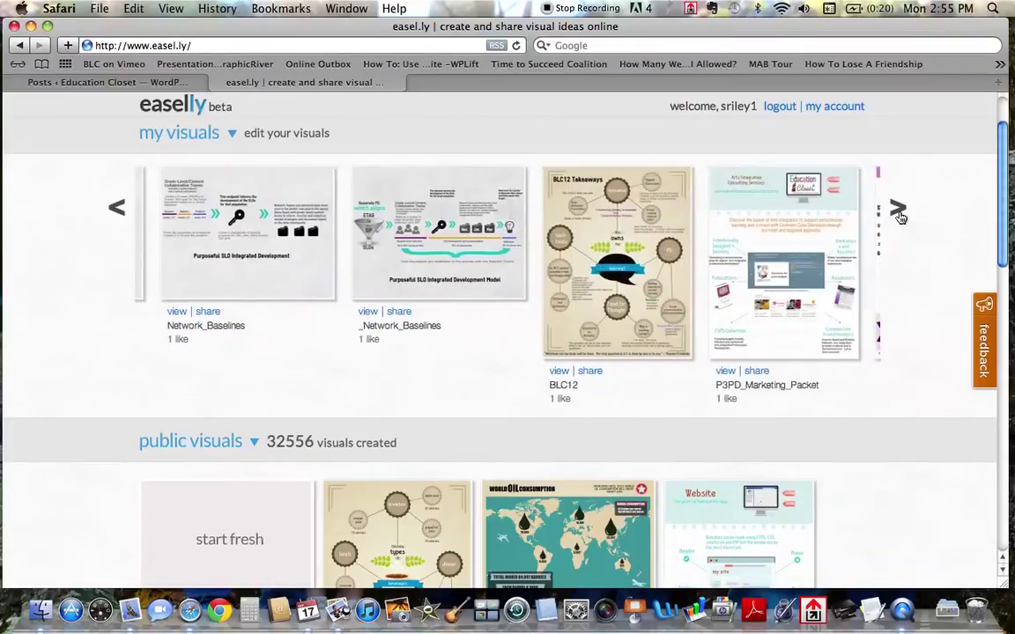
{"action": "left_click", "coordinate": [899, 213]}
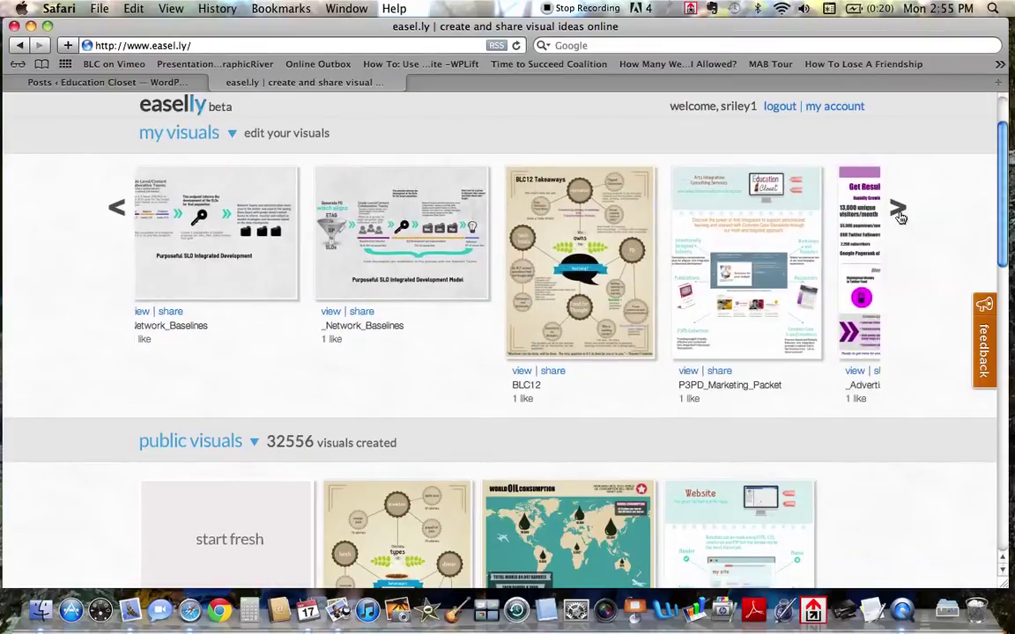
- Page back to the first saved visuals and scroll down to the public visuals templates
{"action": "left_click", "coordinate": [114, 211]}
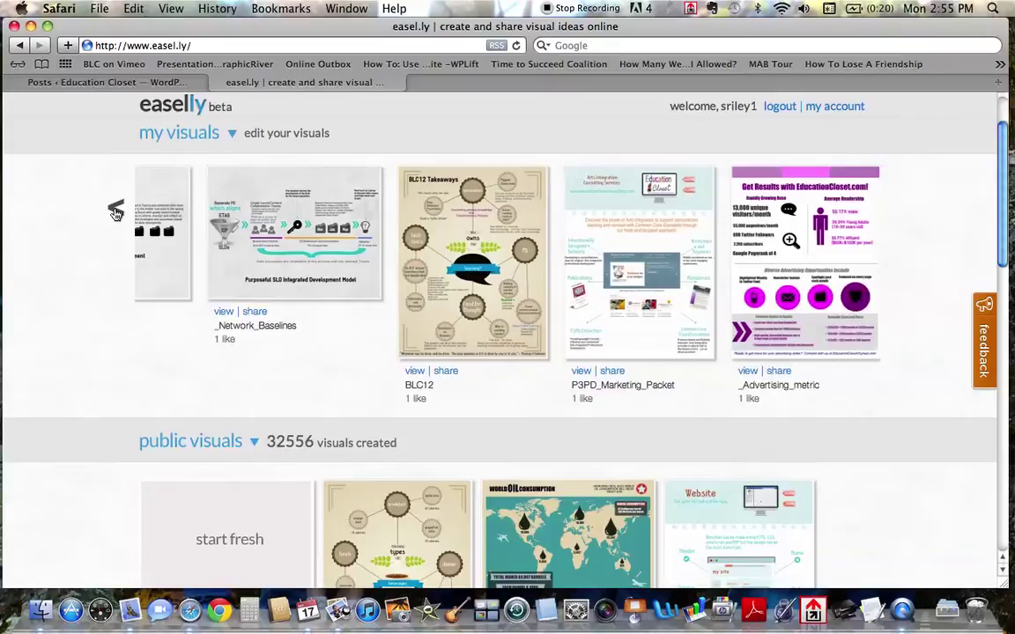
{"action": "left_click", "coordinate": [115, 211]}
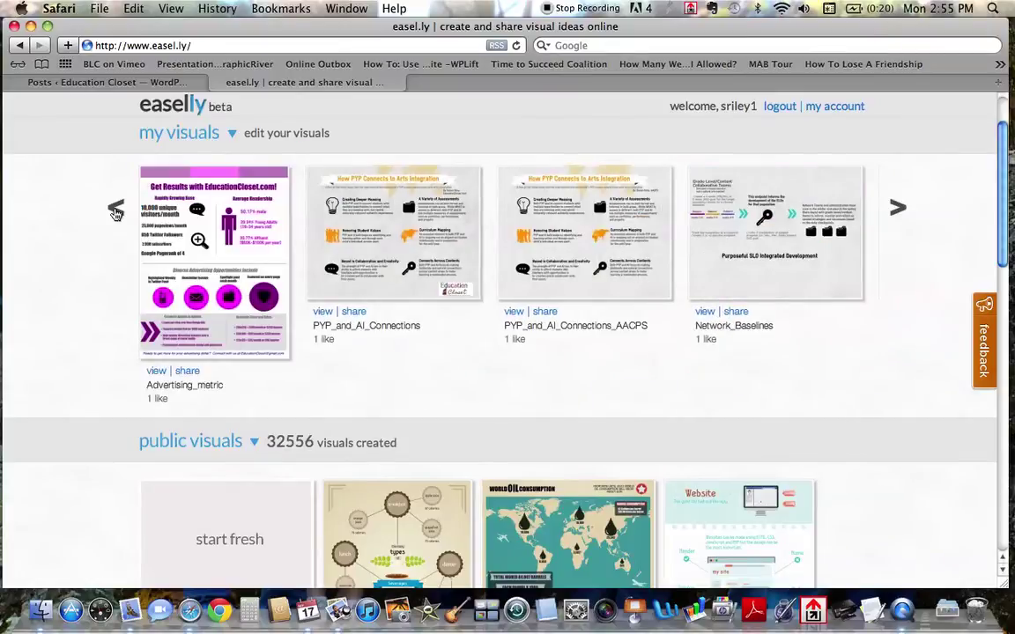
{"action": "left_click", "coordinate": [115, 212]}
{"action": "left_click", "coordinate": [115, 211]}
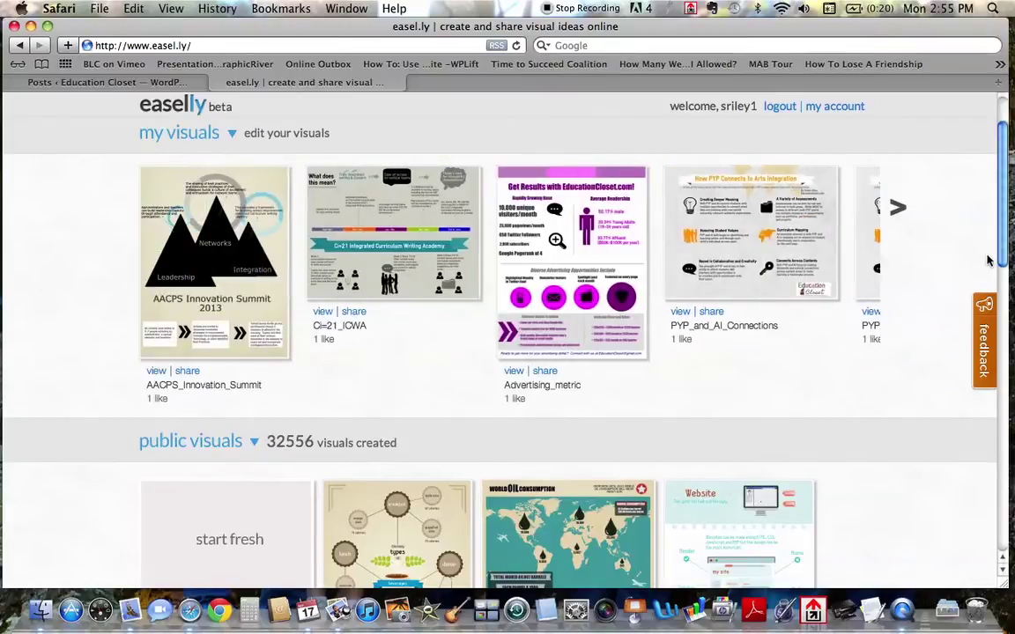
{"action": "scroll", "coordinate": [1002, 267], "scroll_direction": "down", "scroll_amount": 1}
{"action": "left_click_drag", "start_coordinate": [1002, 267], "coordinate": [996, 344]}
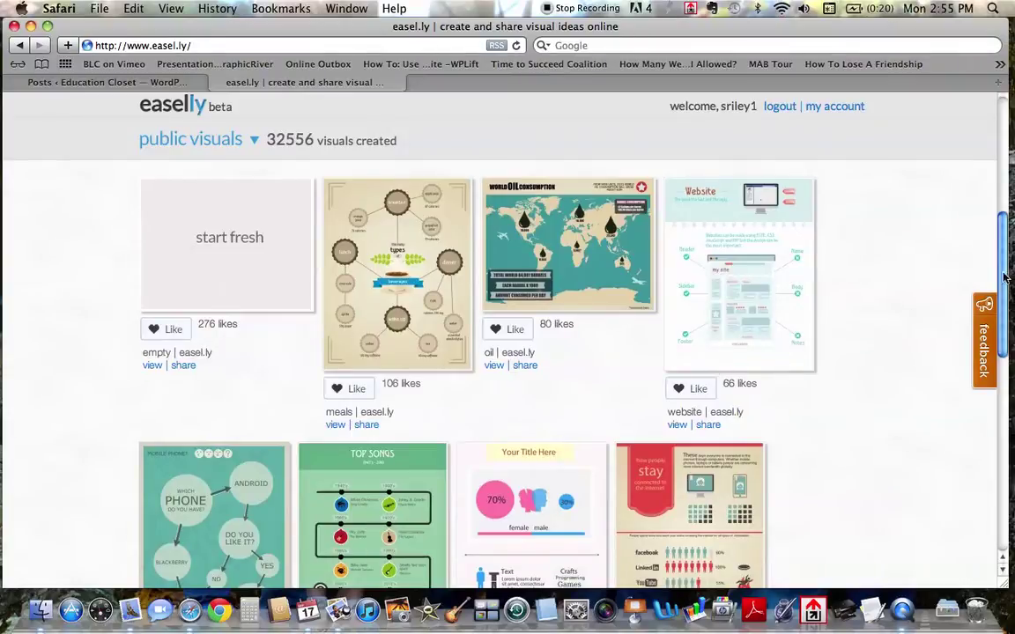
- Preview the Website template, then open it in the editor and select its Website title
{"action": "left_click_drag", "start_coordinate": [1007, 278], "coordinate": [1005, 286]}
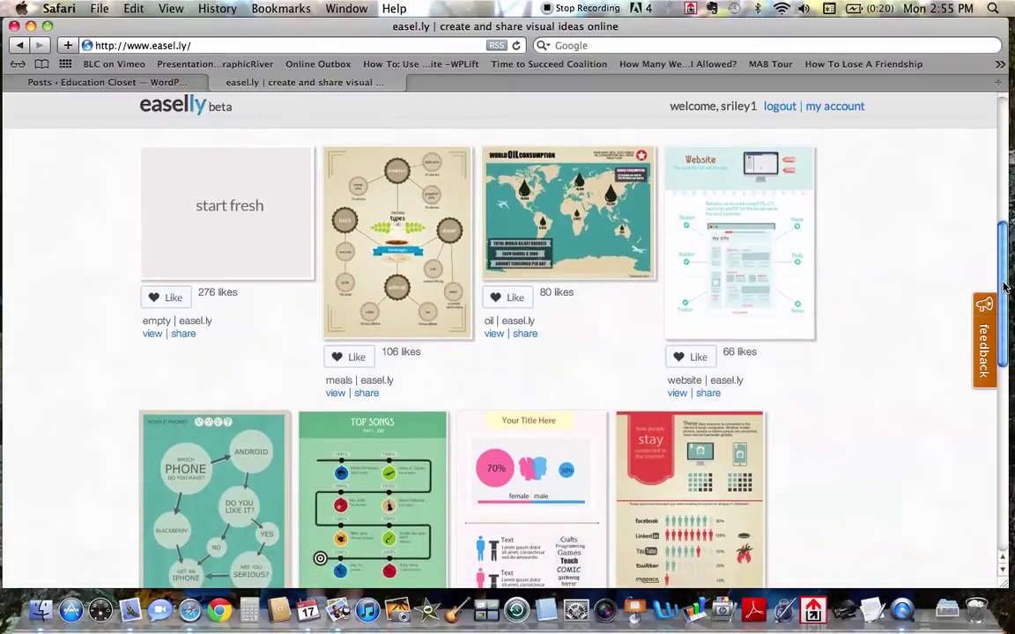
{"action": "left_click", "coordinate": [677, 396]}
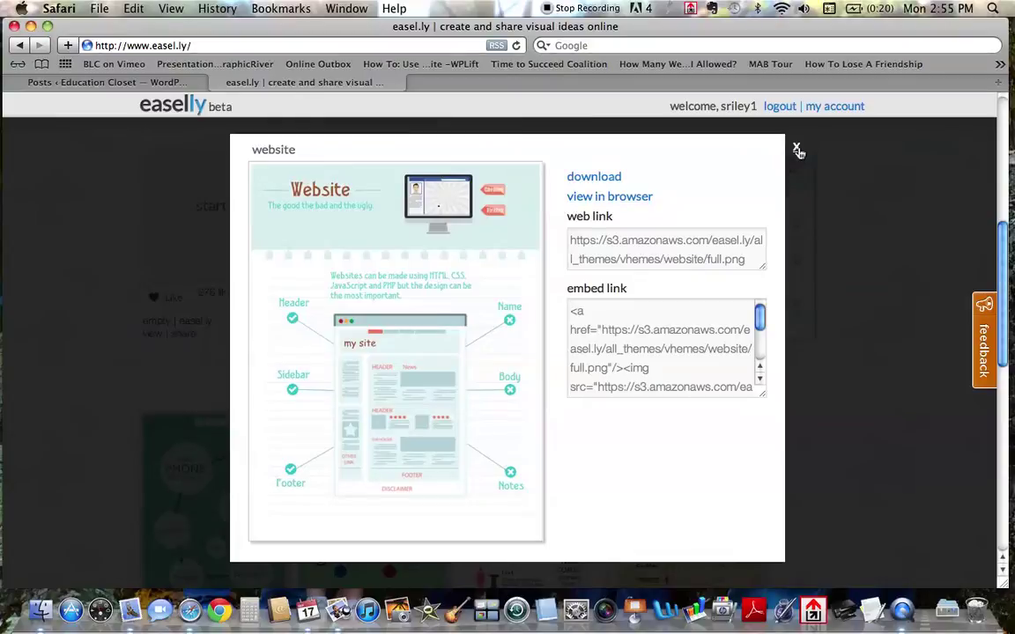
{"action": "left_click", "coordinate": [797, 150]}
{"action": "left_click", "coordinate": [732, 206]}
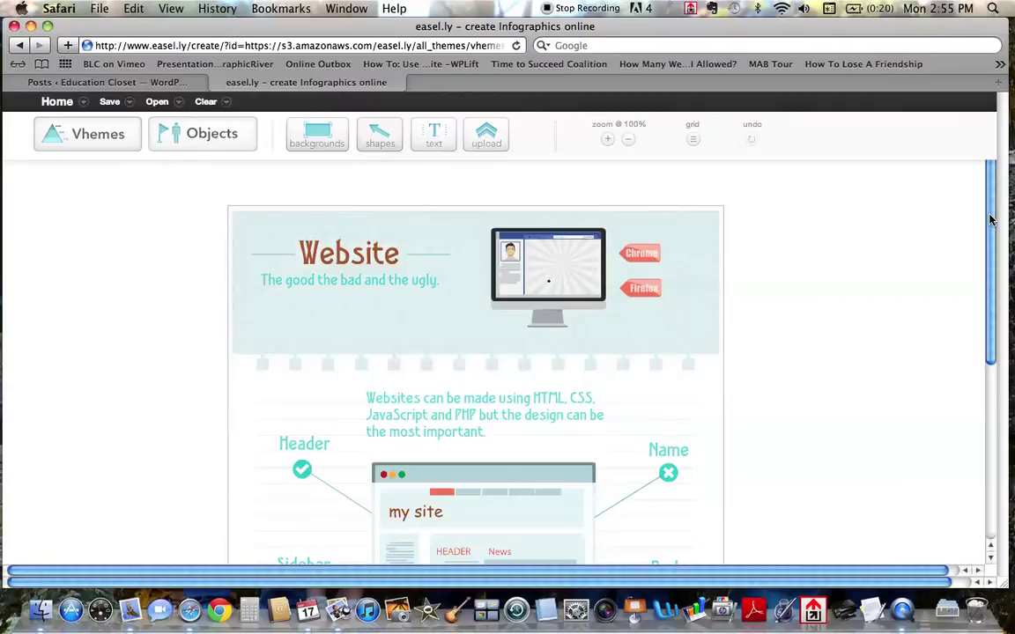
{"action": "left_click_drag", "start_coordinate": [991, 219], "coordinate": [988, 286]}
{"action": "left_click", "coordinate": [376, 252]}
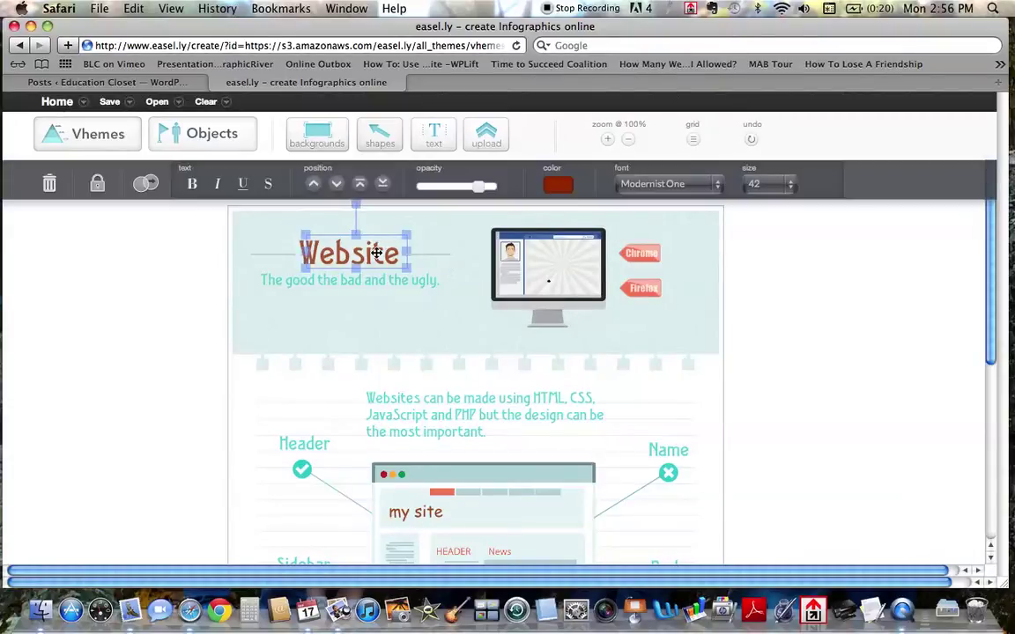
- Replace the title text Website with EducationCloset and nudge it slightly upward
{"action": "double_click", "coordinate": [376, 253]}
{"action": "double_click", "coordinate": [438, 249]}
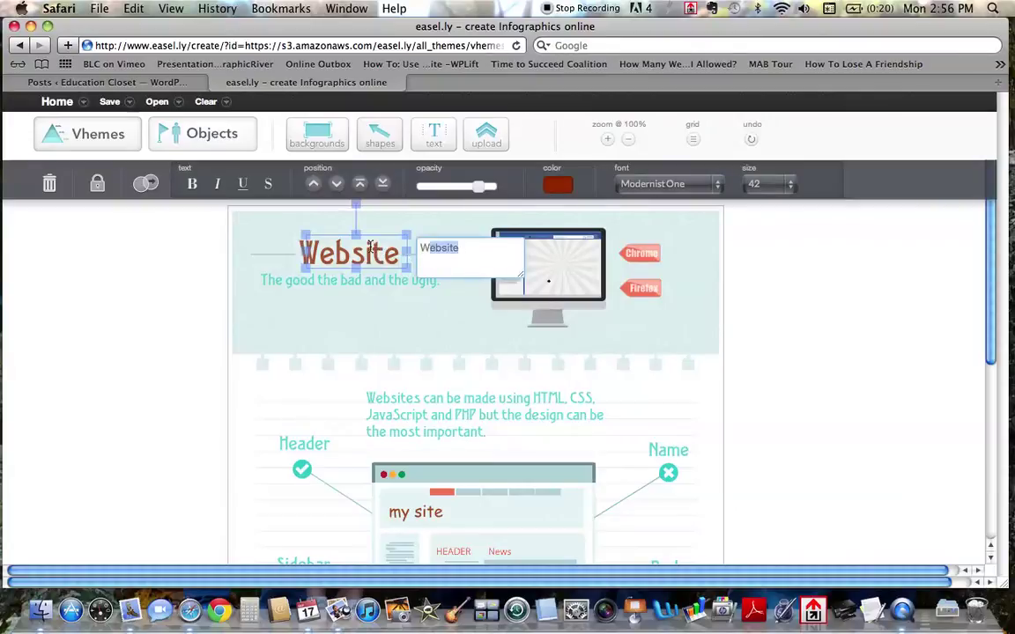
{"action": "key", "text": "BackSpace"}
{"action": "type", "text": "Educat"}
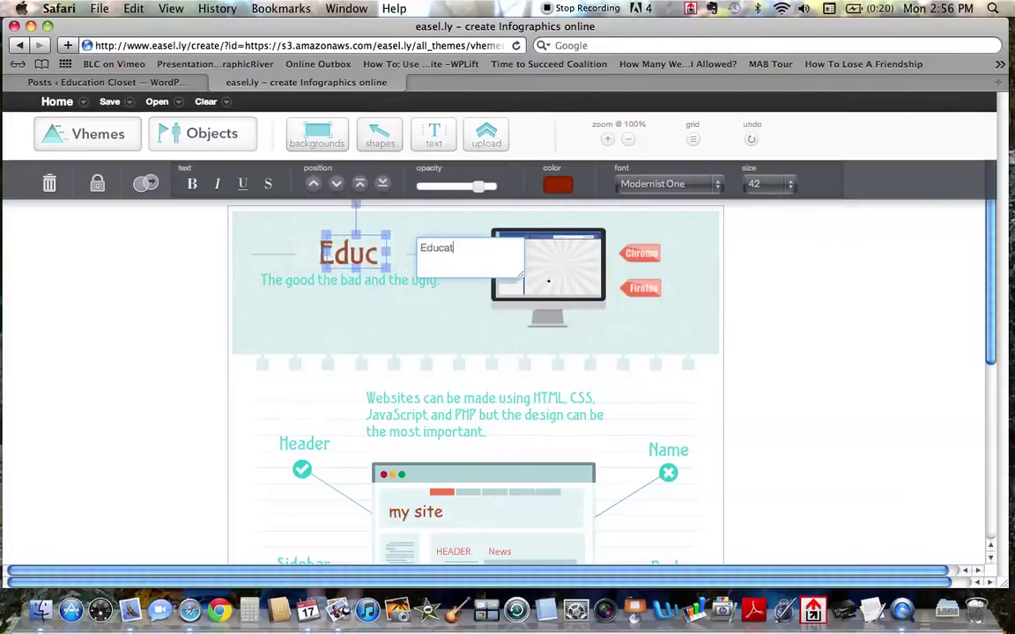
{"action": "type", "text": "ionCloset"}
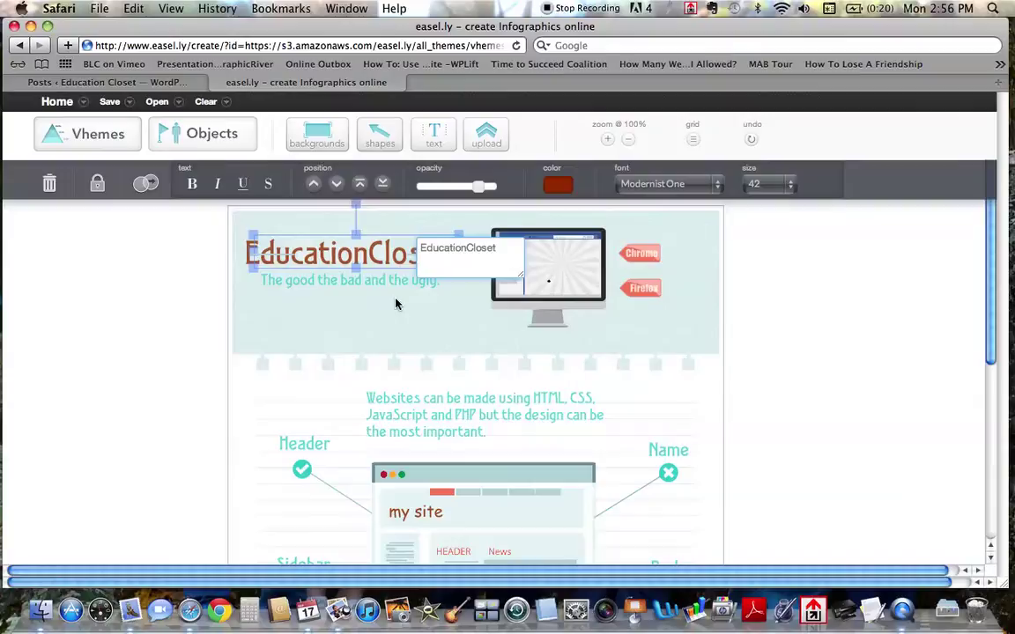
{"action": "left_click", "coordinate": [356, 267]}
{"action": "left_click_drag", "start_coordinate": [391, 262], "coordinate": [396, 234]}
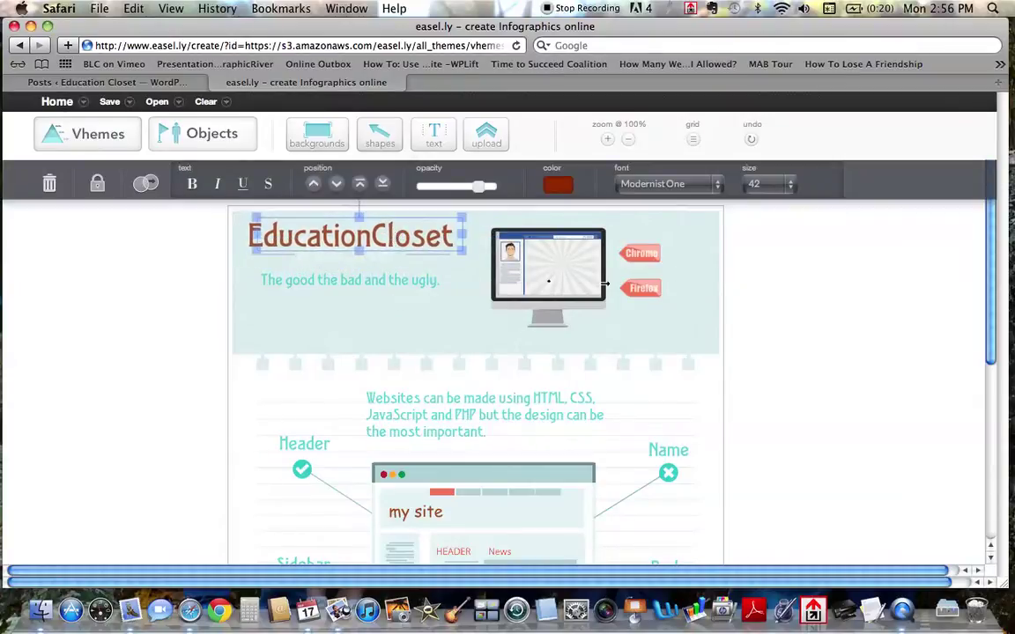
{"action": "double_click", "coordinate": [379, 240]}
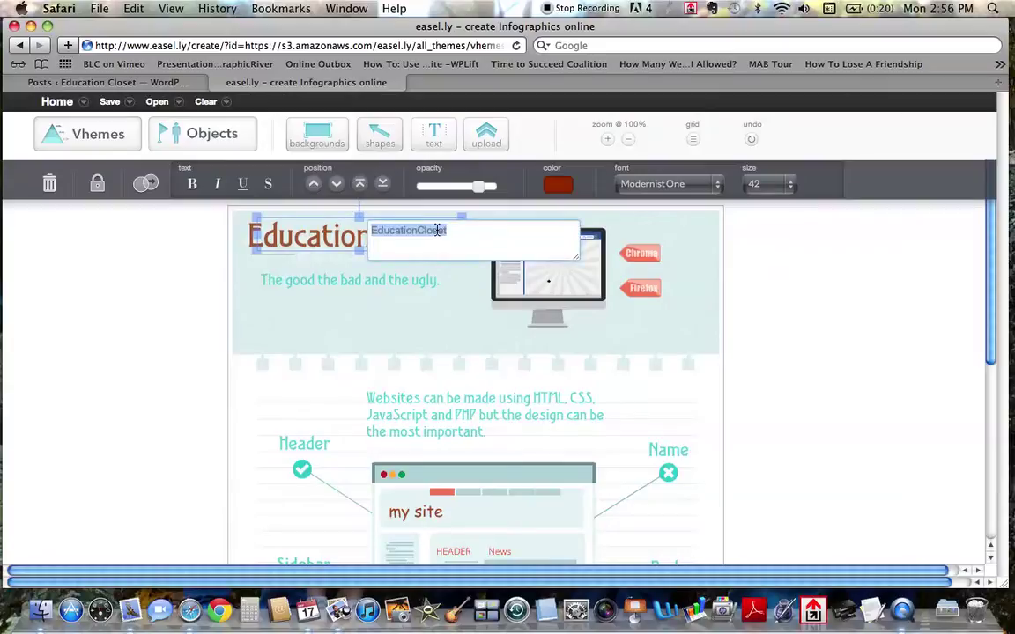
{"action": "left_click", "coordinate": [302, 231]}
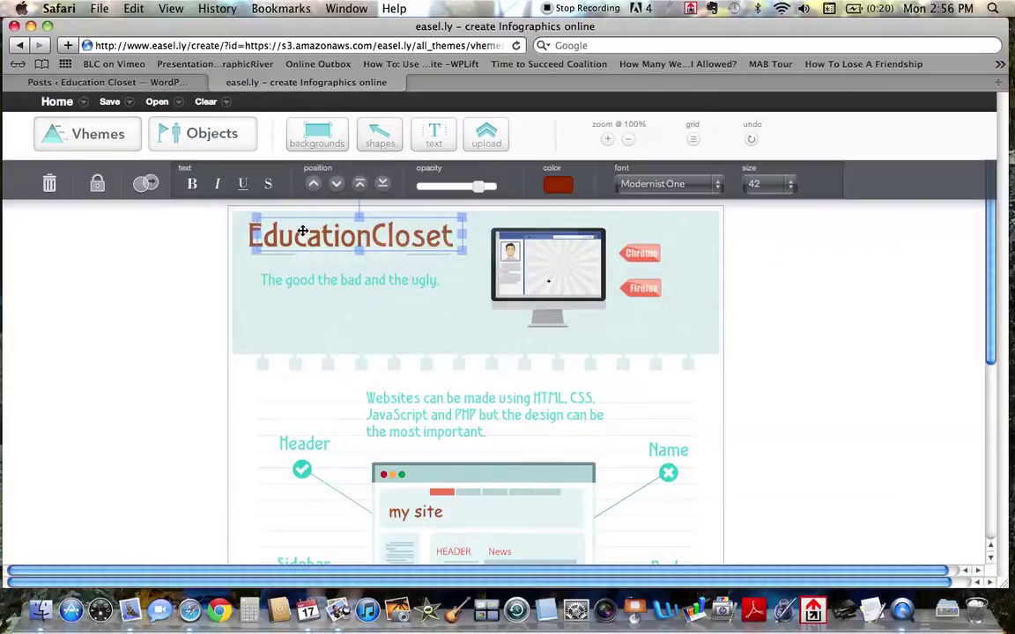
- Make the title navy, try Odessa Script and Quake, then keep Modernist One at size 36
{"action": "left_click", "coordinate": [559, 187]}
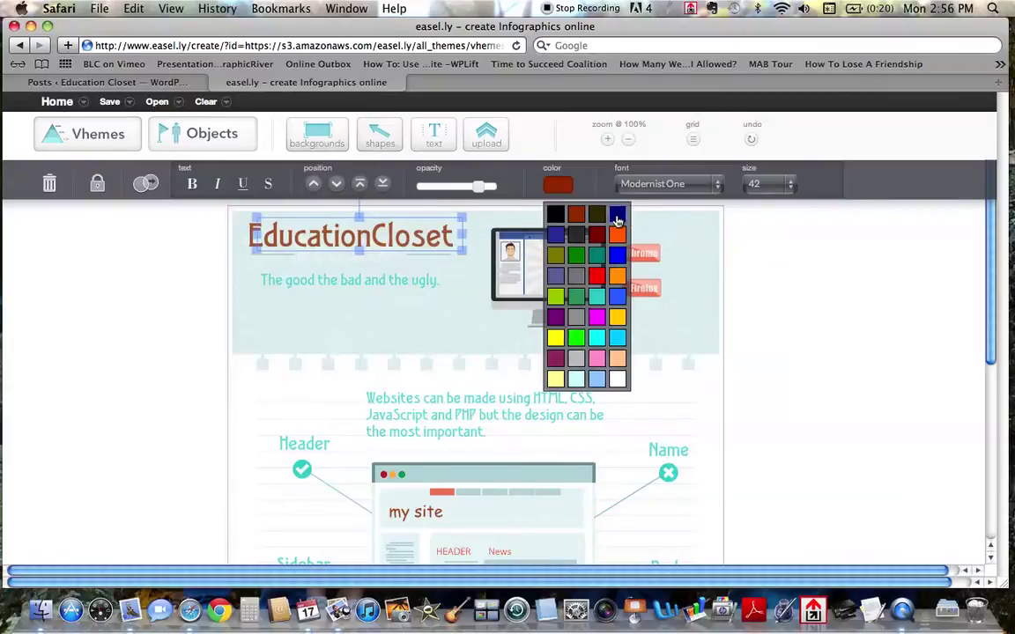
{"action": "left_click", "coordinate": [618, 214]}
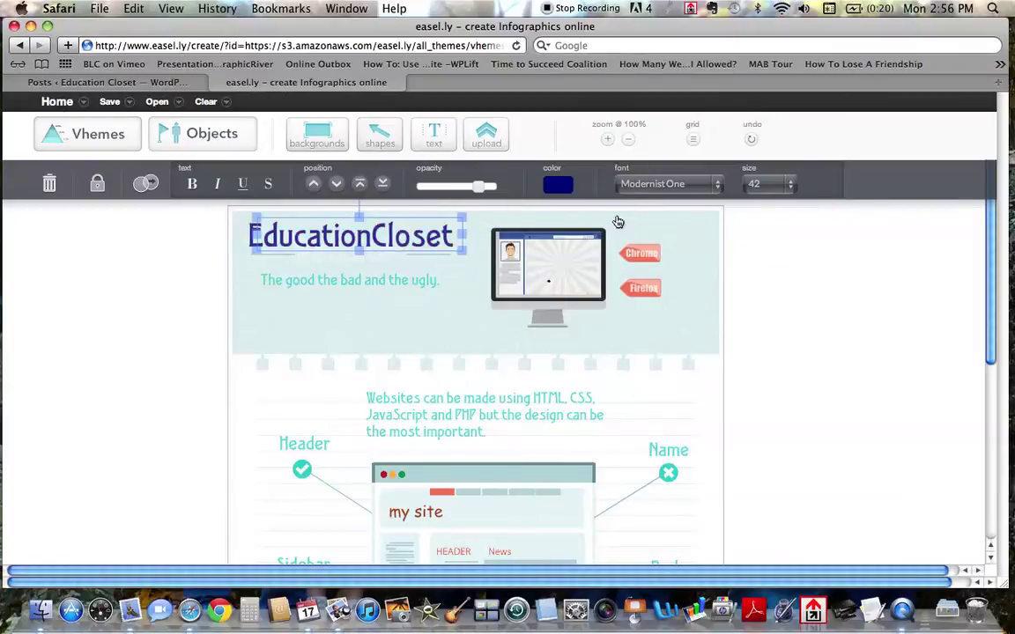
{"action": "left_click", "coordinate": [719, 183]}
{"action": "left_click", "coordinate": [700, 201]}
{"action": "left_click", "coordinate": [694, 186]}
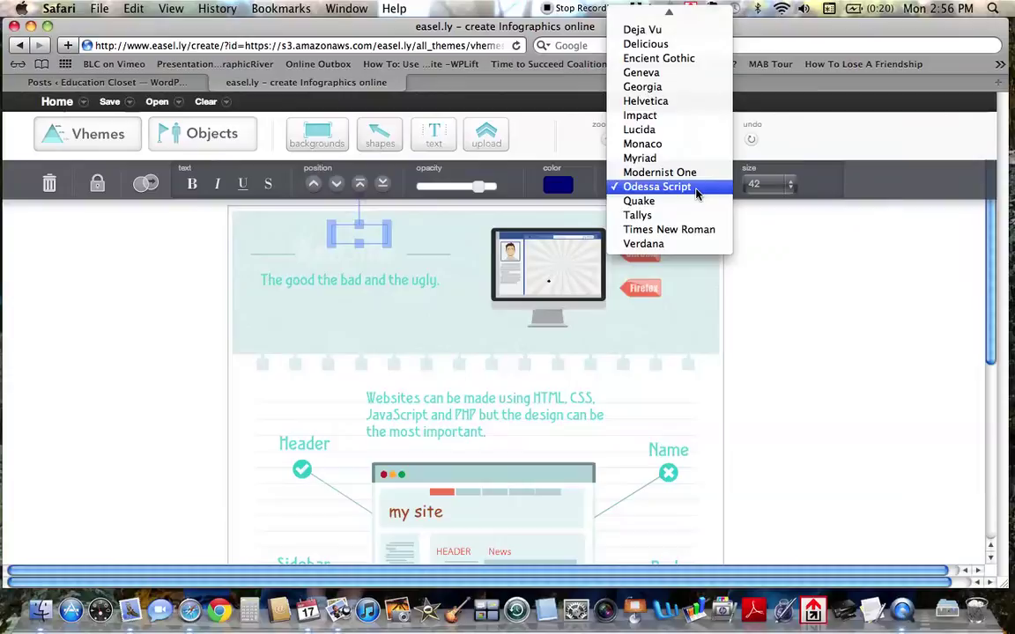
{"action": "left_click", "coordinate": [686, 202]}
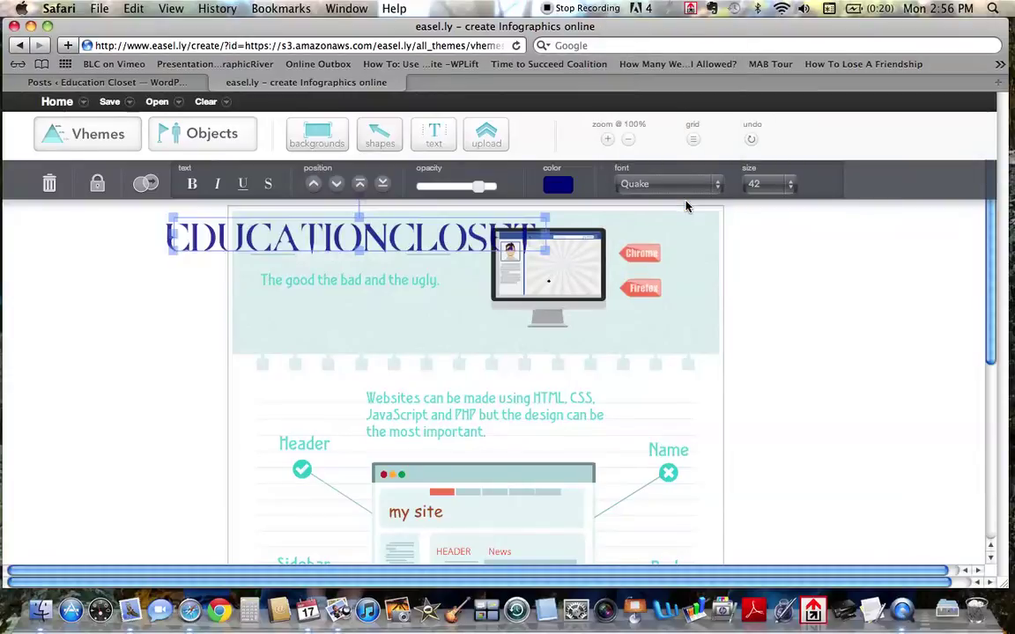
{"action": "left_click", "coordinate": [686, 187]}
{"action": "left_click", "coordinate": [634, 157]}
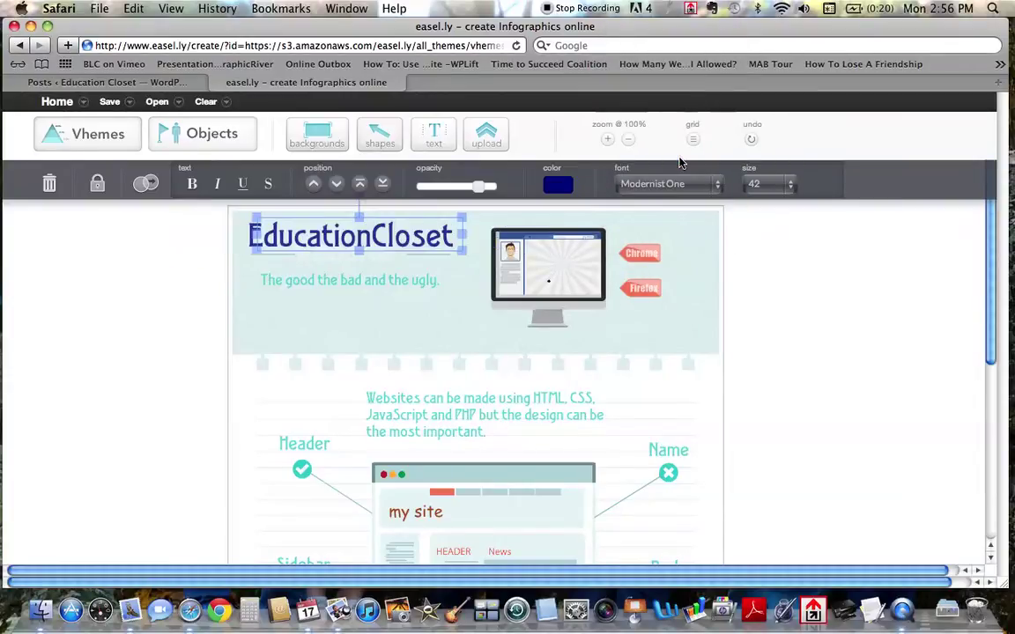
{"action": "left_click", "coordinate": [782, 186]}
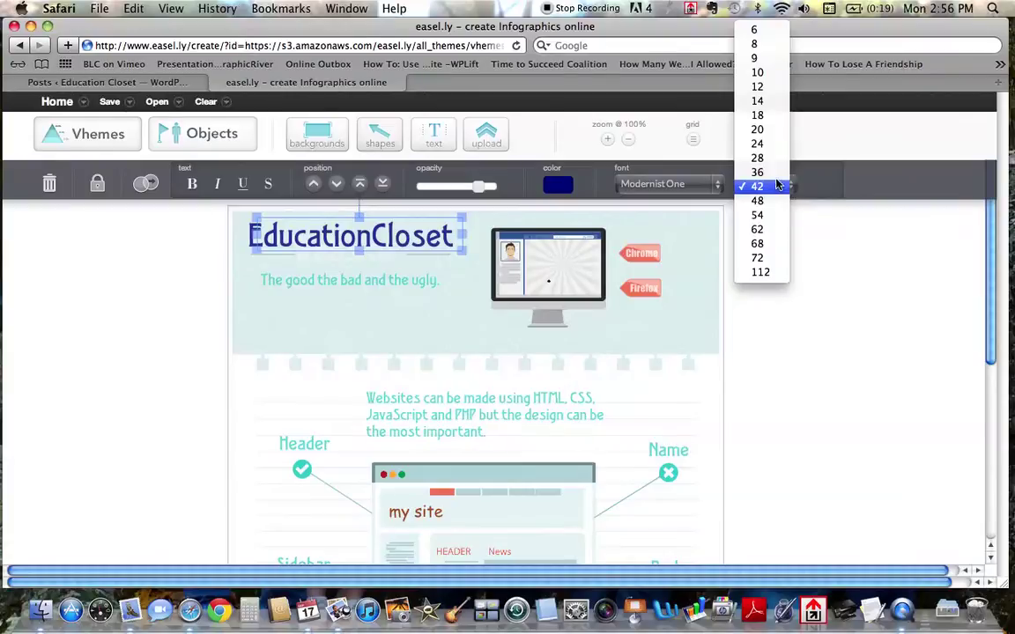
{"action": "left_click", "coordinate": [776, 176]}
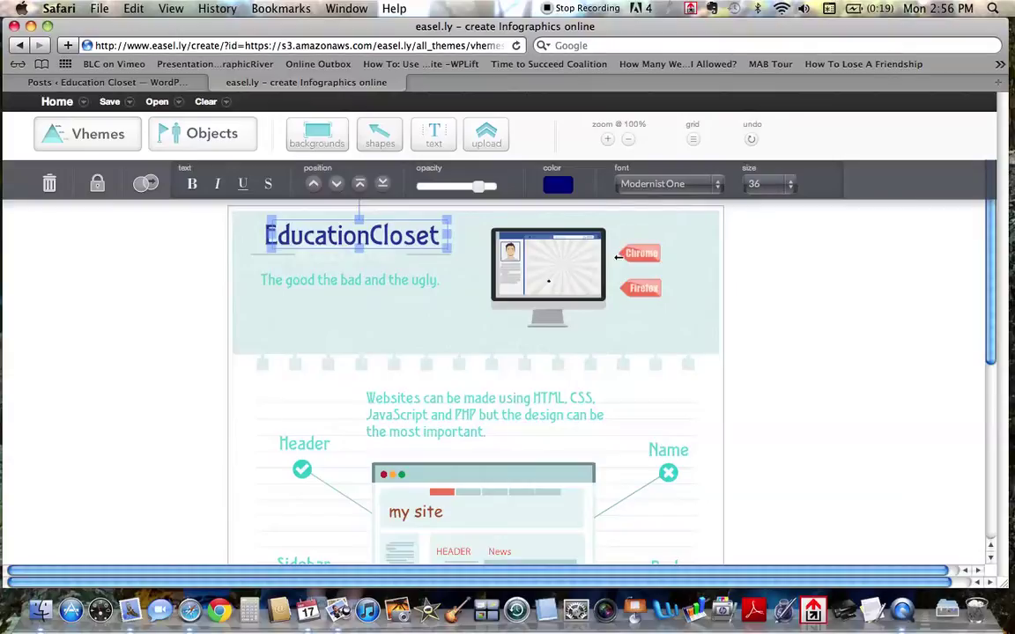
{"action": "left_click", "coordinate": [564, 280]}
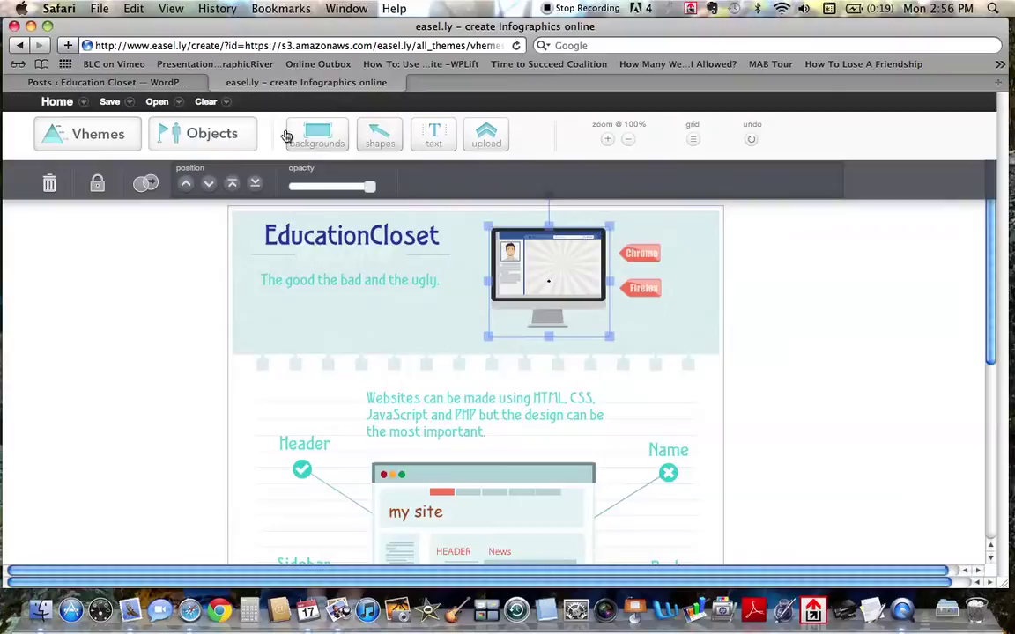
{"action": "left_click", "coordinate": [476, 137]}
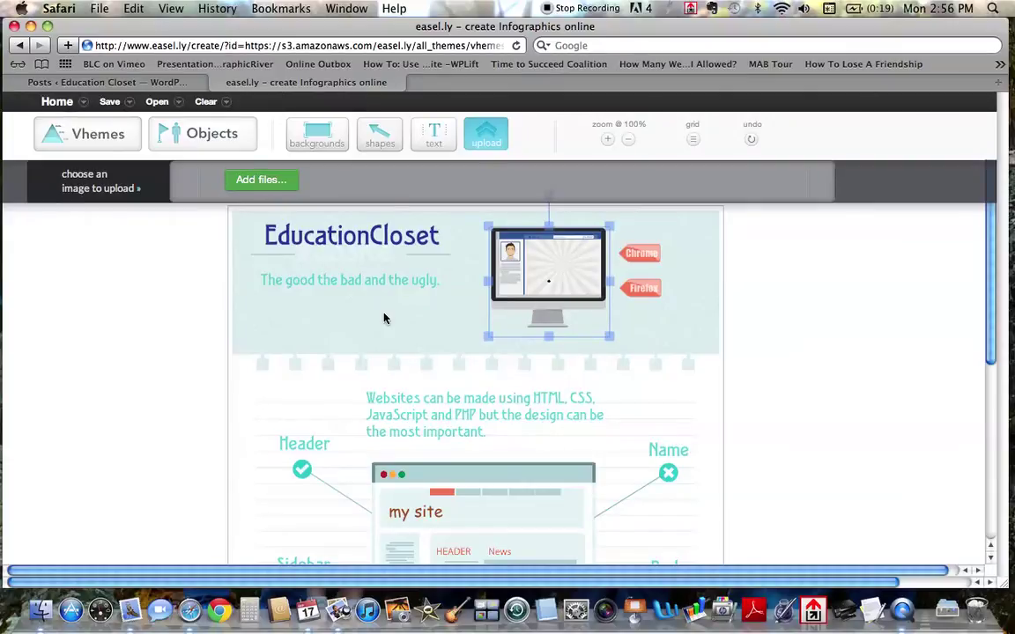
{"action": "left_click", "coordinate": [347, 283]}
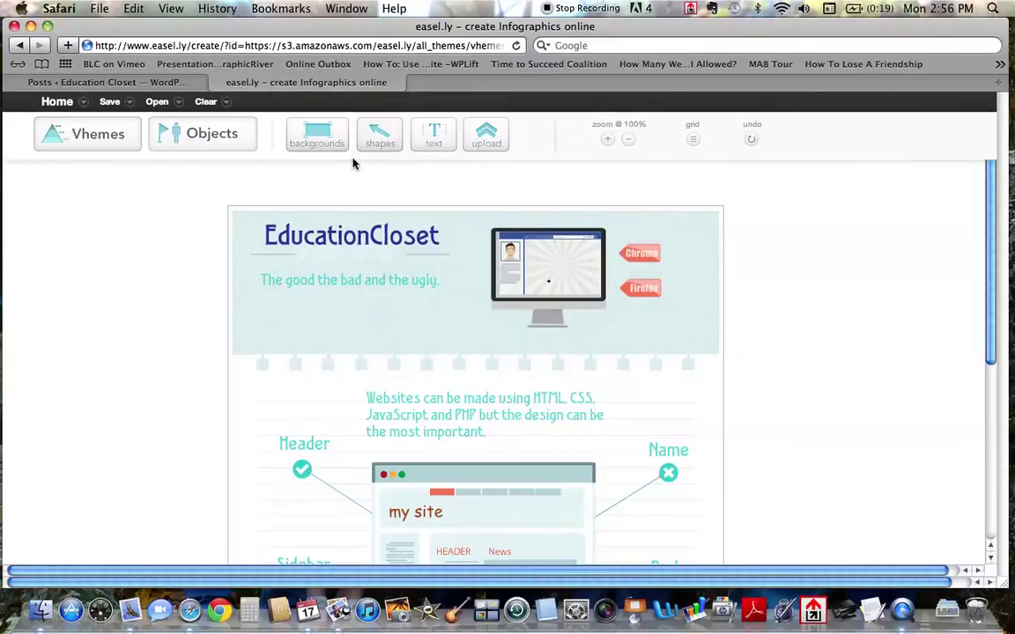
- Page through the people objects, then switch the object category to banners
{"action": "left_click", "coordinate": [247, 140]}
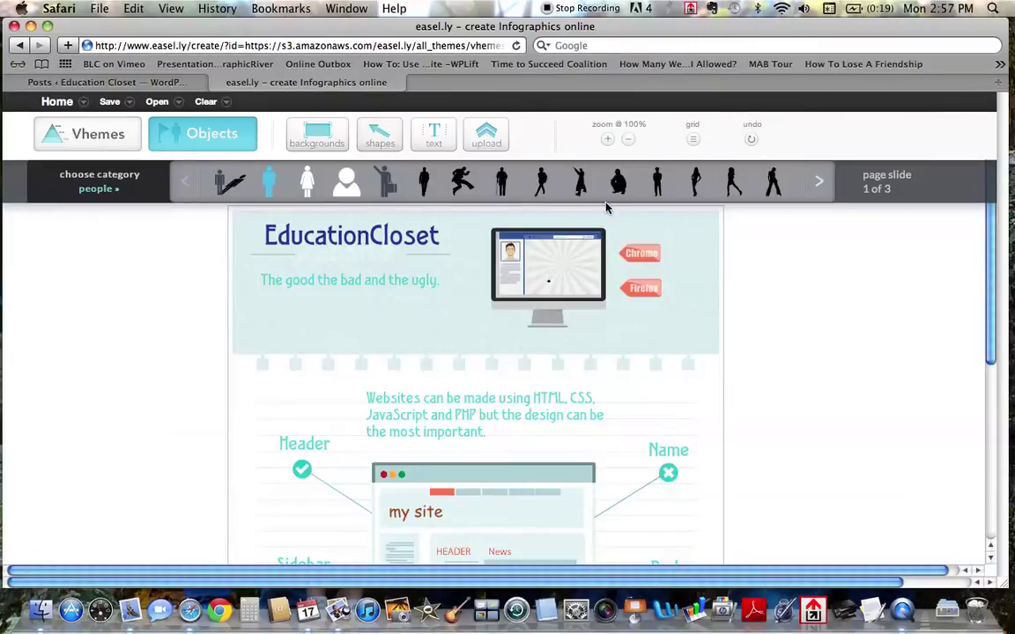
{"action": "left_click", "coordinate": [819, 182]}
{"action": "left_click", "coordinate": [820, 184]}
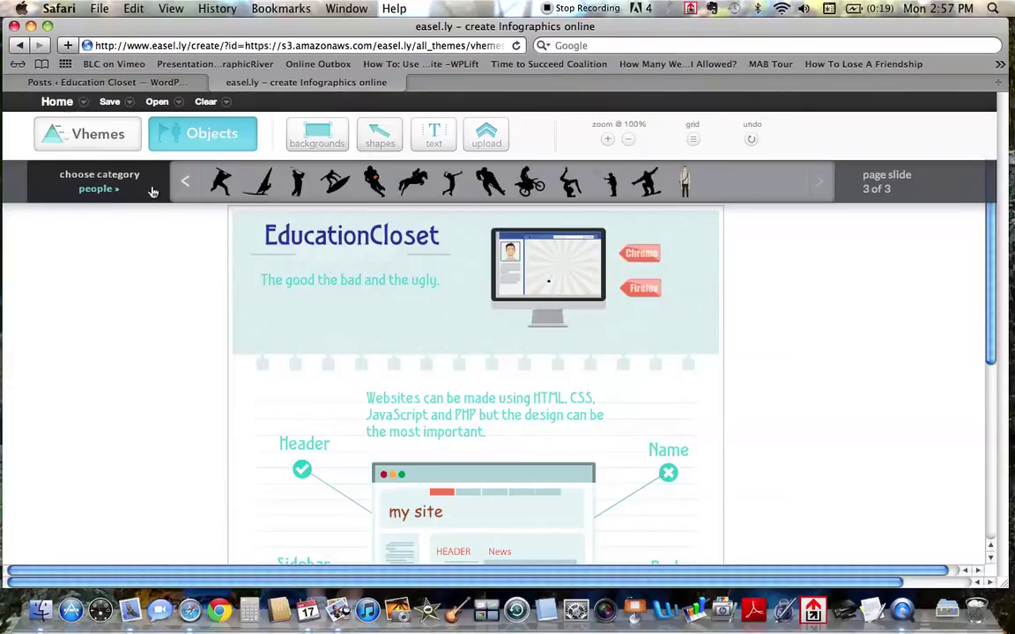
{"action": "mouse_move", "coordinate": [99, 187]}
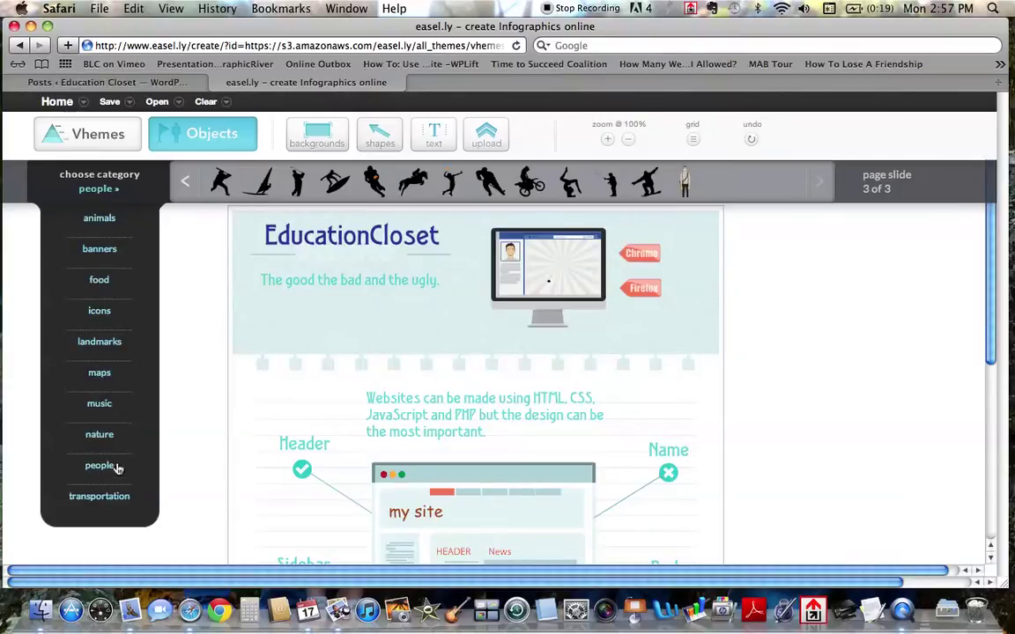
{"action": "left_click", "coordinate": [106, 250]}
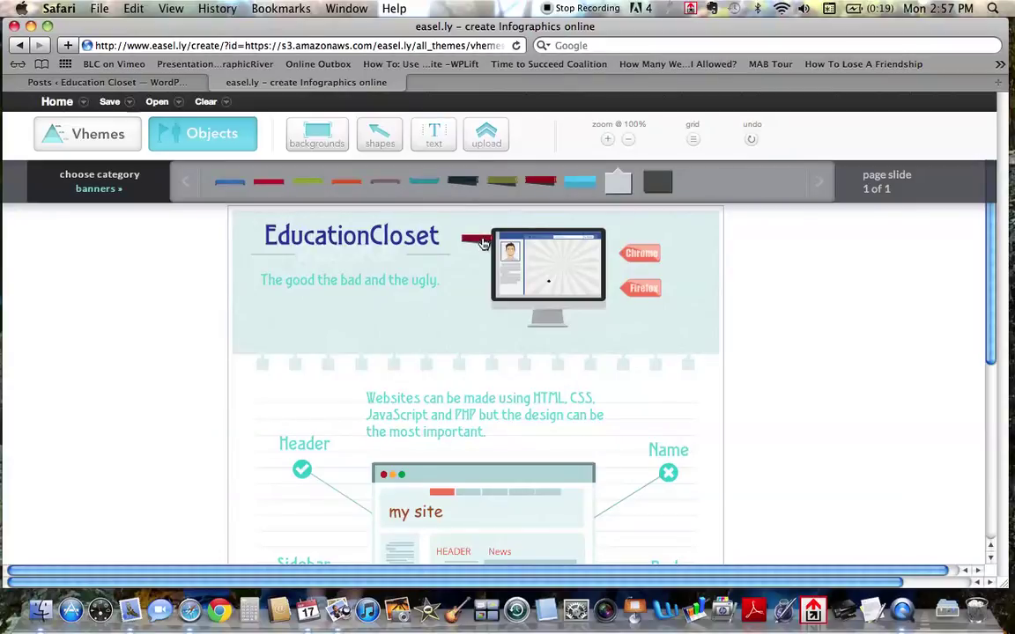
- Add a red banner to the canvas, enlarge it, test its opacity, then delete it
{"action": "left_click_drag", "start_coordinate": [547, 185], "coordinate": [378, 357]}
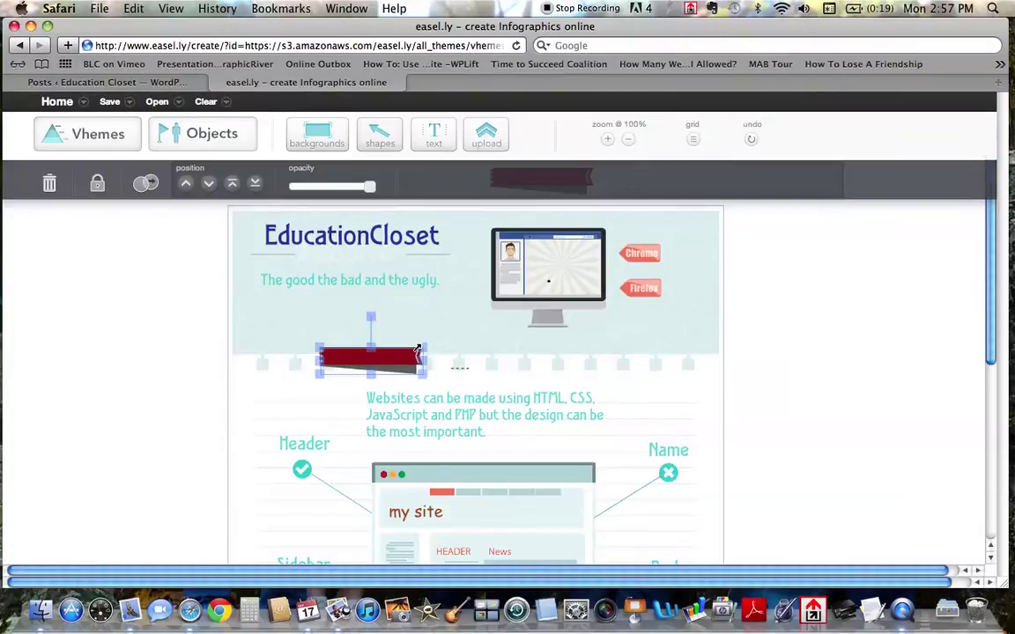
{"action": "mouse_move", "coordinate": [421, 352]}
{"action": "left_mouse_down"}
{"action": "mouse_move", "coordinate": [473, 297]}
{"action": "mouse_move", "coordinate": [405, 346]}
{"action": "mouse_move", "coordinate": [418, 338]}
{"action": "left_mouse_up"}
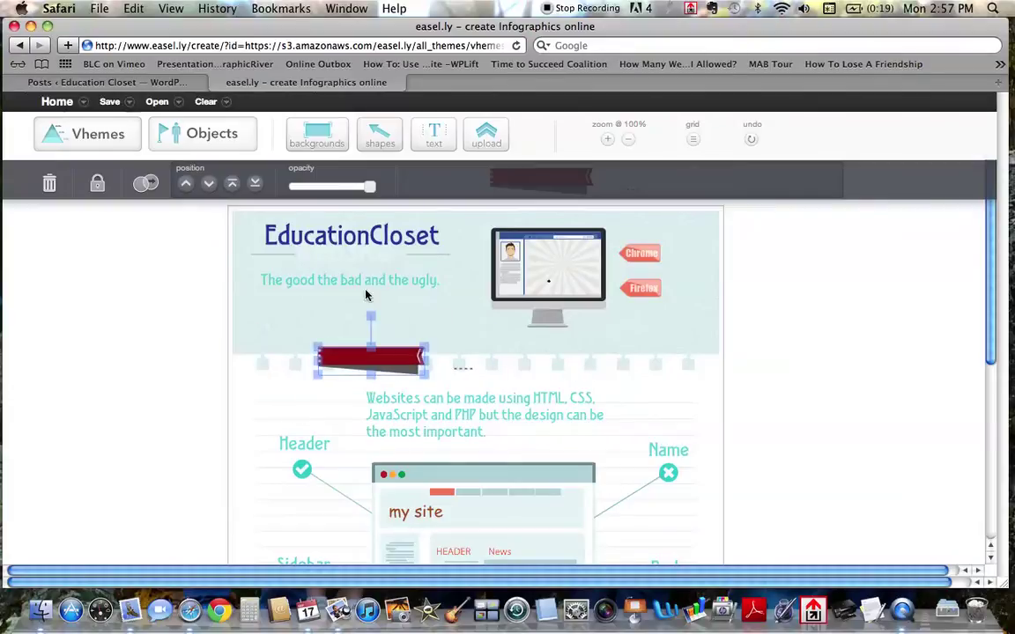
{"action": "mouse_move", "coordinate": [364, 193]}
{"action": "left_mouse_down"}
{"action": "mouse_move", "coordinate": [299, 187]}
{"action": "mouse_move", "coordinate": [369, 188]}
{"action": "left_mouse_up"}
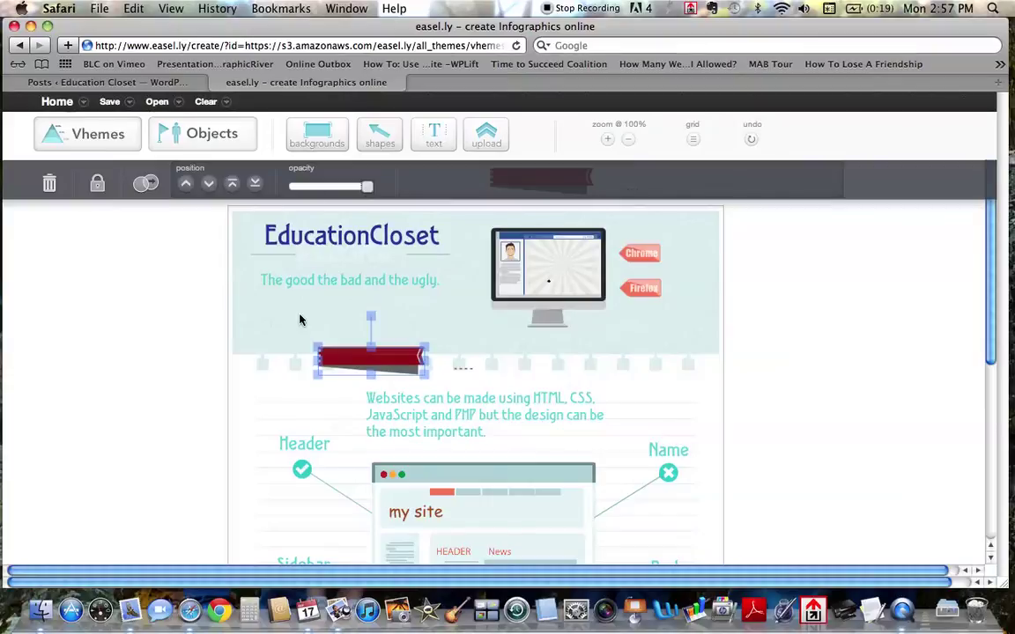
{"action": "key", "text": "BackSpace"}
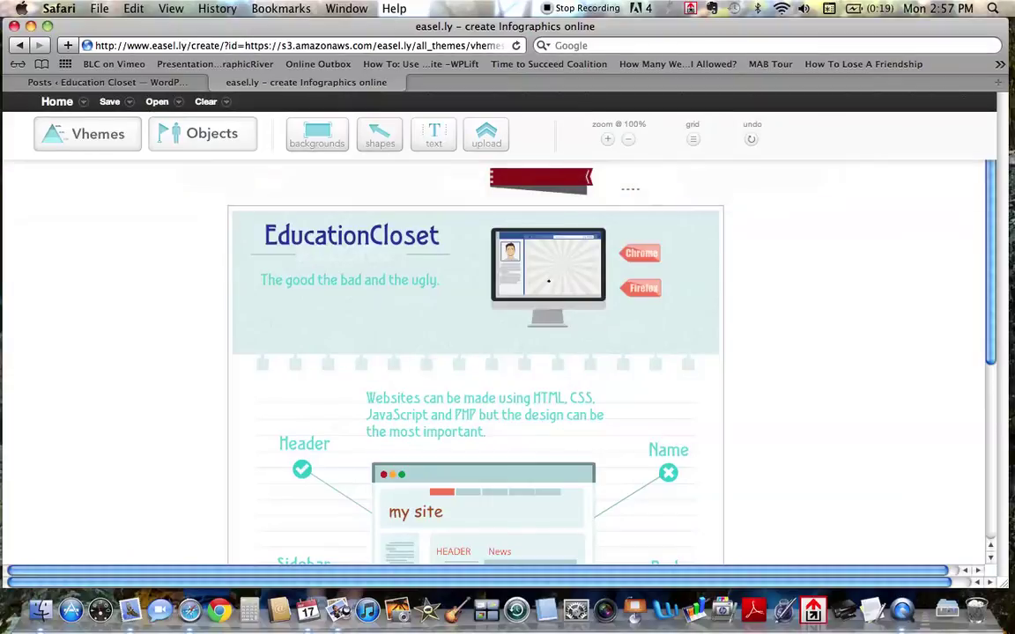
- Page through the vhemes and drag the dark United States map theme onto the canvas
{"action": "left_click", "coordinate": [128, 141]}
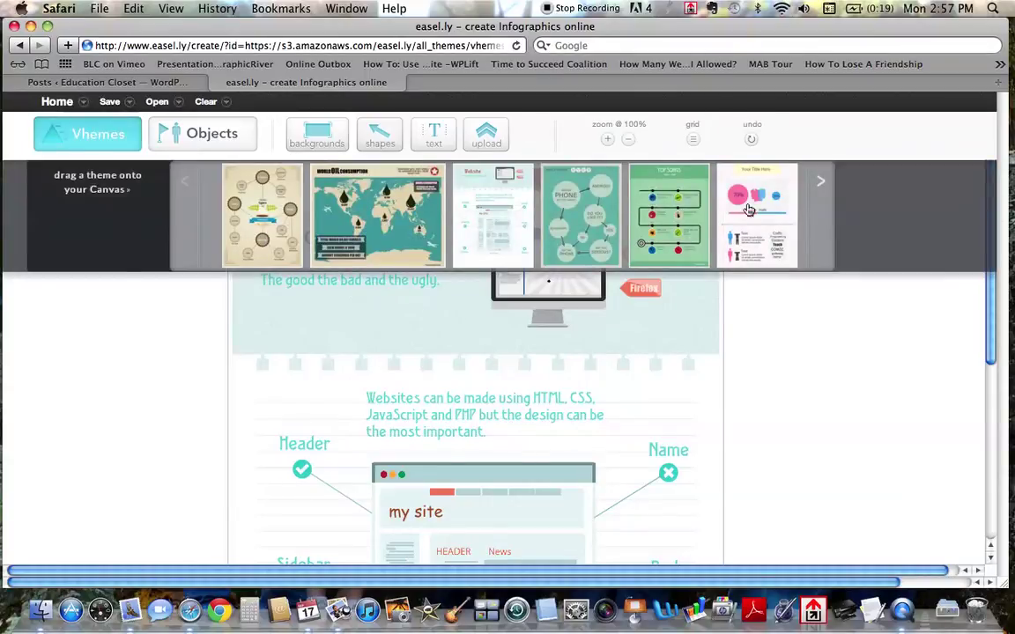
{"action": "left_click", "coordinate": [821, 182]}
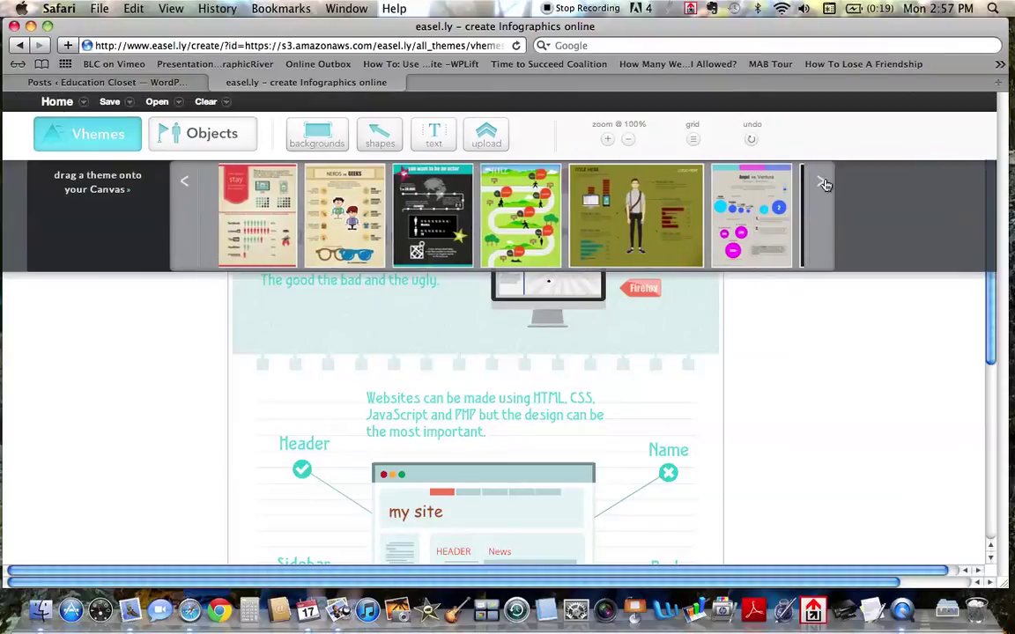
{"action": "left_click", "coordinate": [824, 183]}
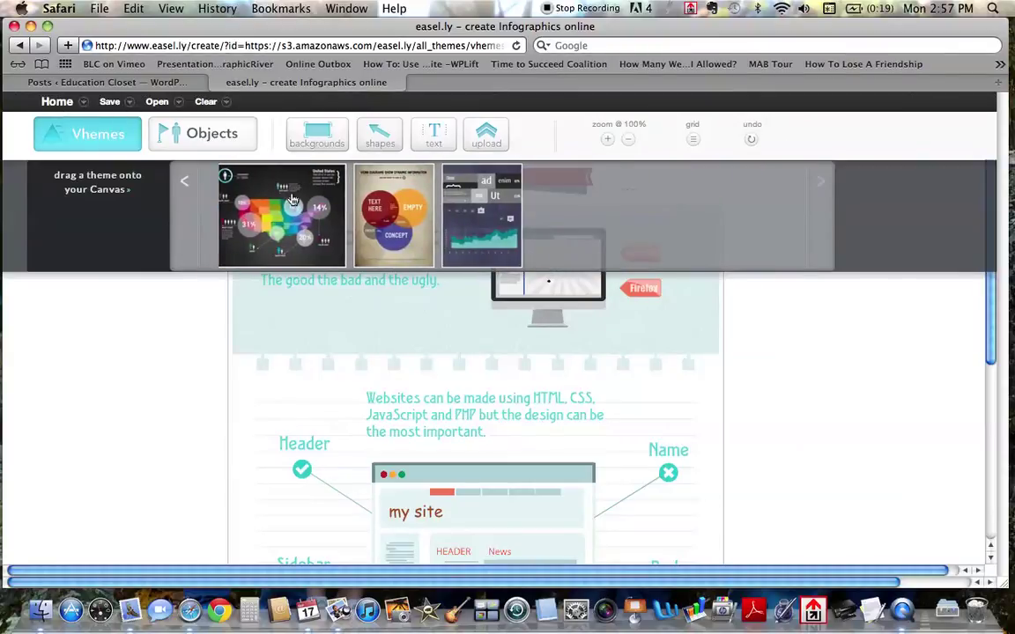
{"action": "left_click_drag", "start_coordinate": [292, 201], "coordinate": [446, 401]}
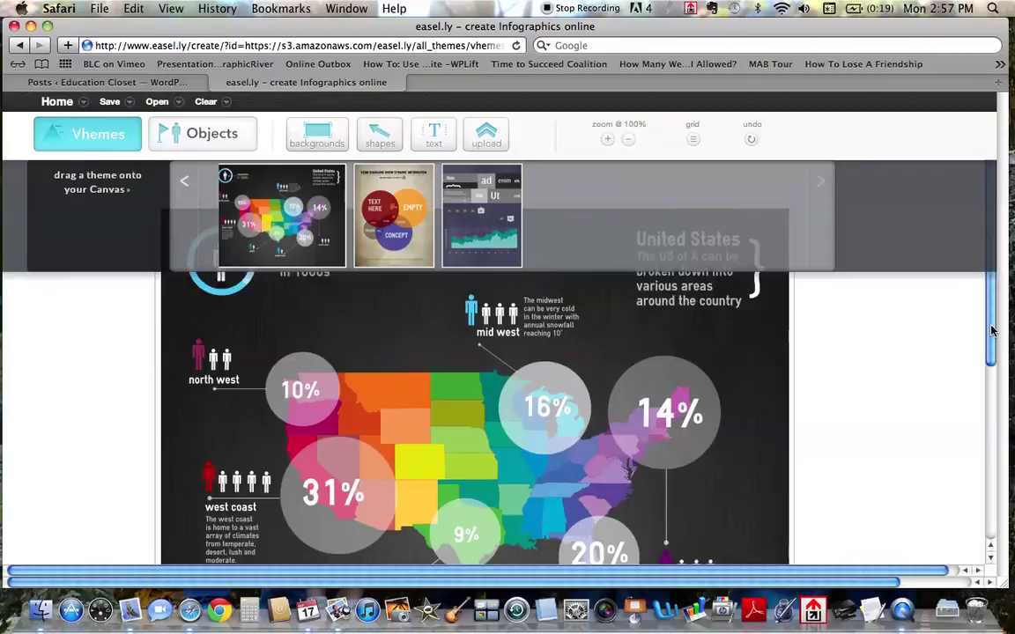
{"action": "scroll", "coordinate": [991, 317], "scroll_direction": "down", "scroll_amount": 5}
{"action": "scroll", "coordinate": [999, 326], "scroll_direction": "up", "scroll_amount": 4}
{"action": "scroll", "coordinate": [1001, 329], "scroll_direction": "up", "scroll_amount": 2}
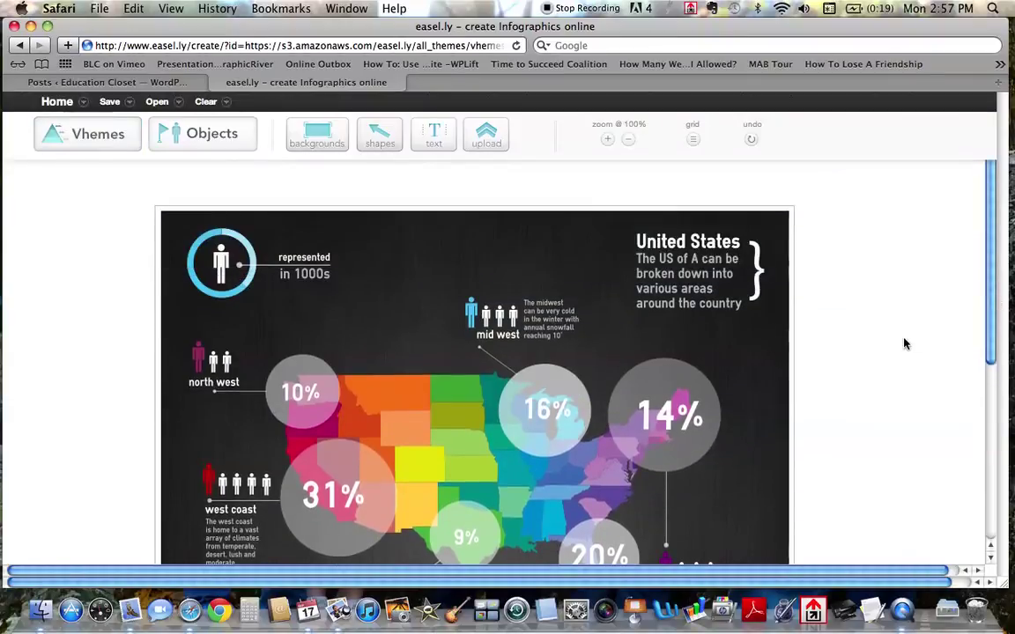
- Inspect the United States description text, the map and the north west person icon
{"action": "left_click", "coordinate": [697, 264]}
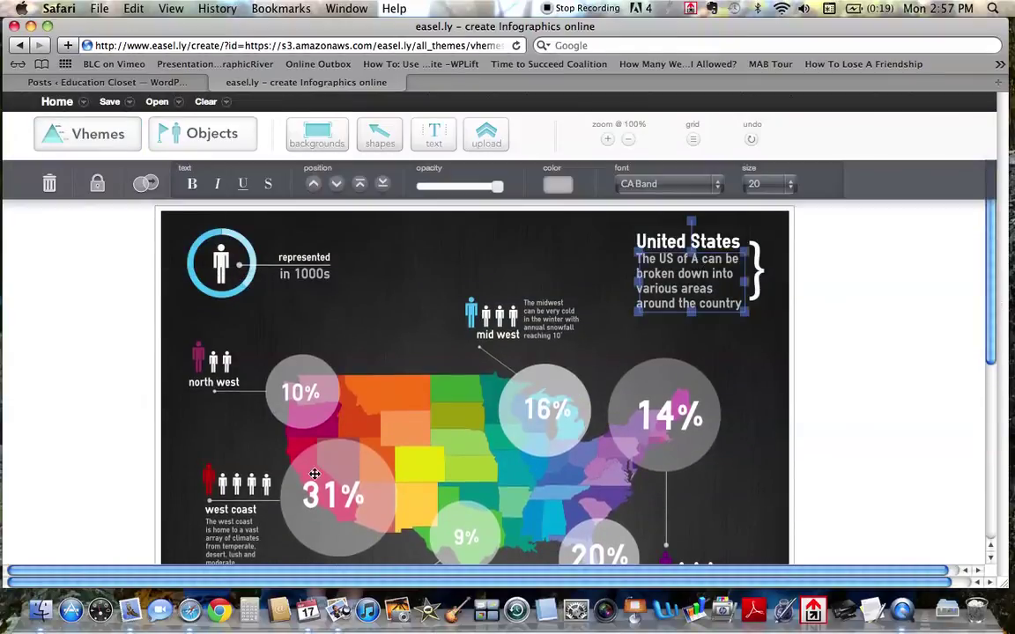
{"action": "left_click", "coordinate": [390, 423]}
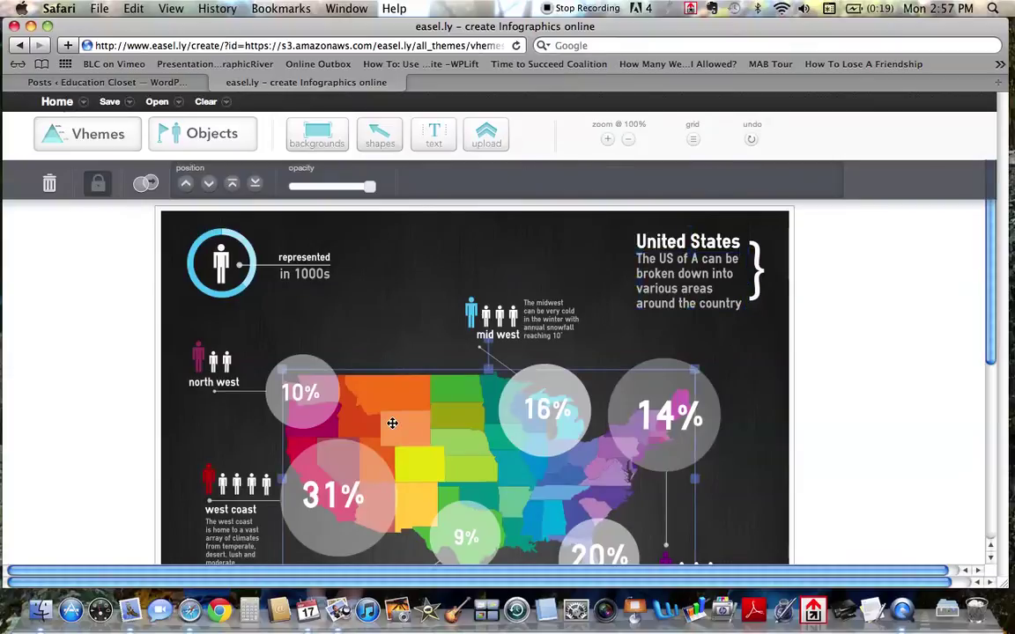
{"action": "left_click", "coordinate": [196, 353]}
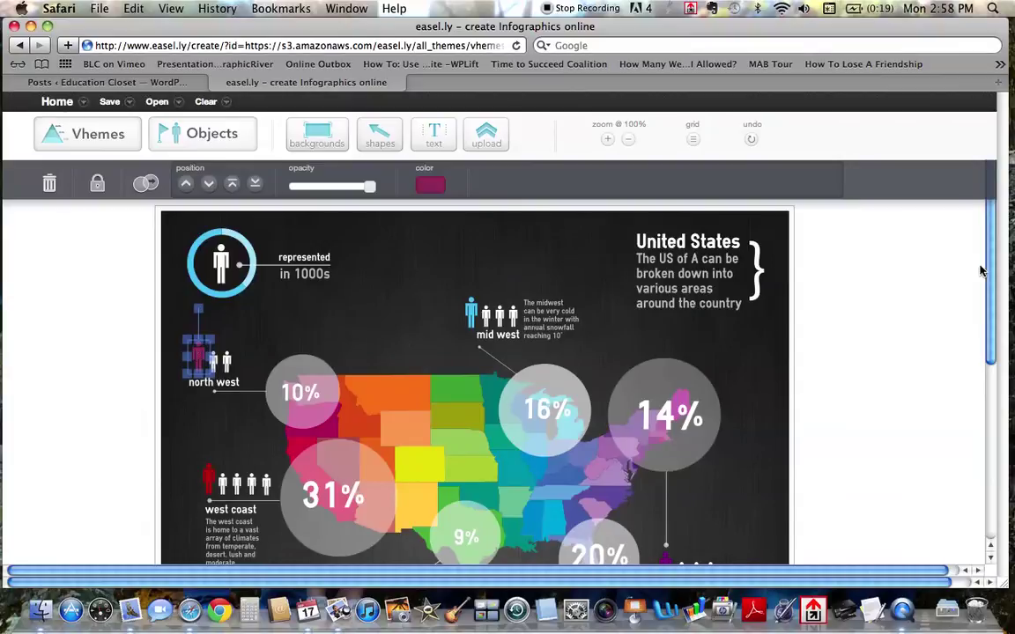
{"action": "left_click_drag", "start_coordinate": [992, 267], "coordinate": [1012, 216]}
- Save the US map visual as usa and leave the editor for the home page
{"action": "left_click", "coordinate": [118, 102]}
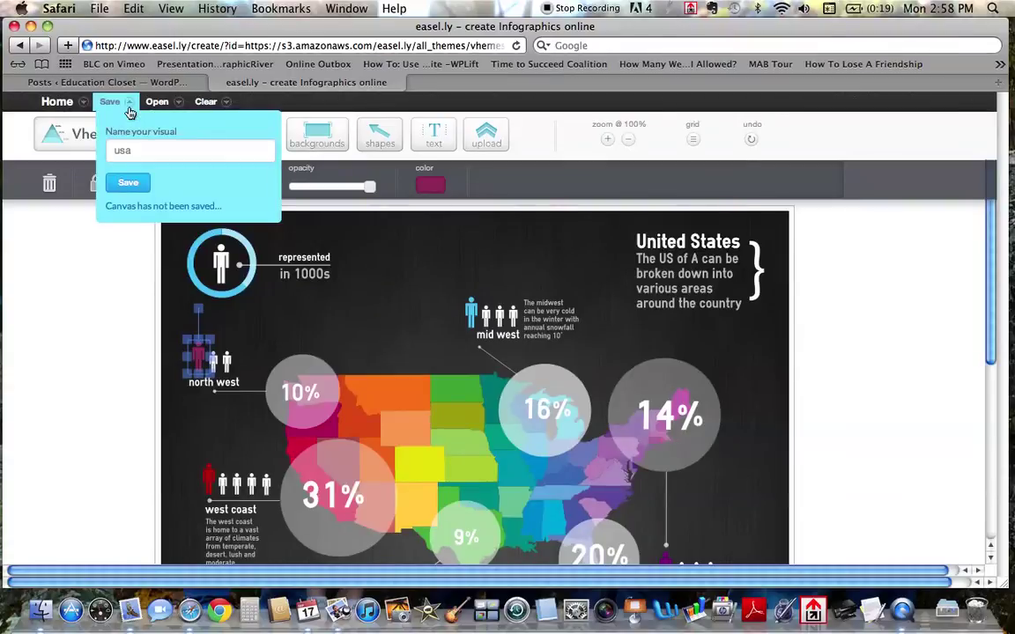
{"action": "left_click", "coordinate": [129, 106]}
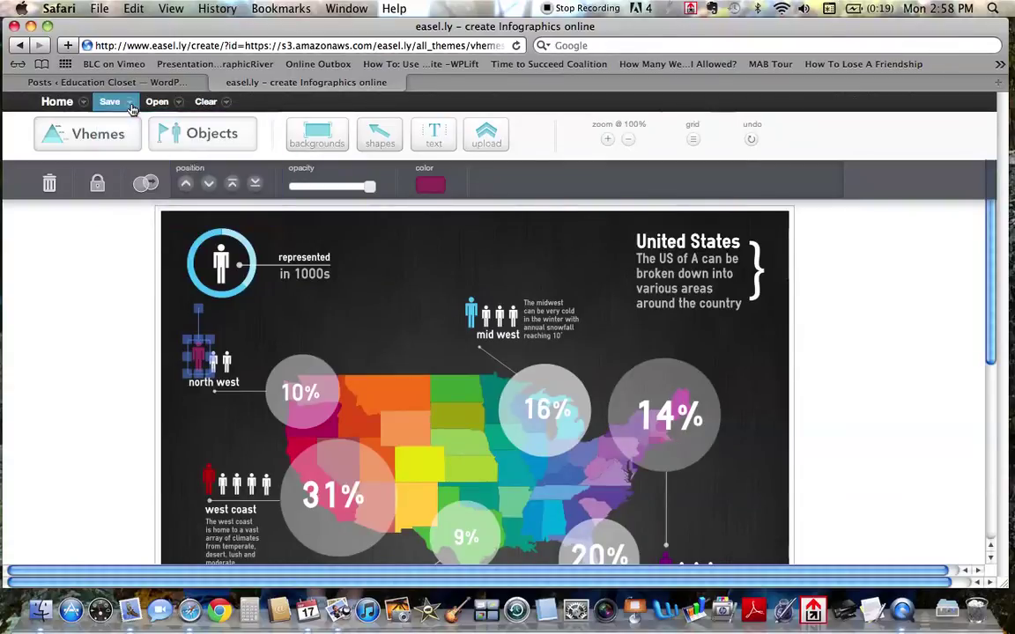
{"action": "left_click", "coordinate": [64, 103]}
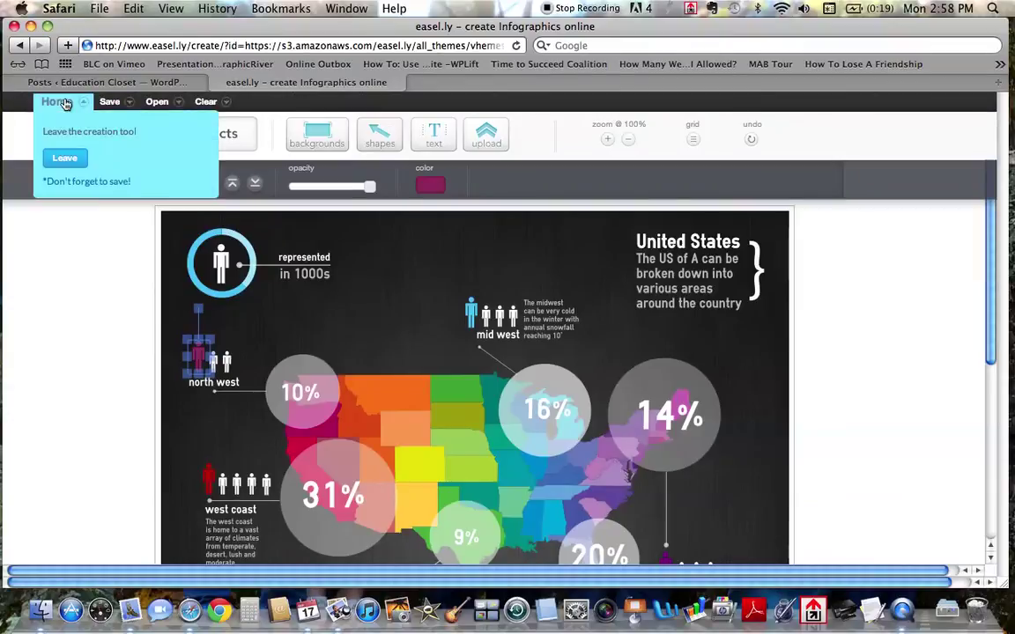
{"action": "left_click", "coordinate": [65, 157]}
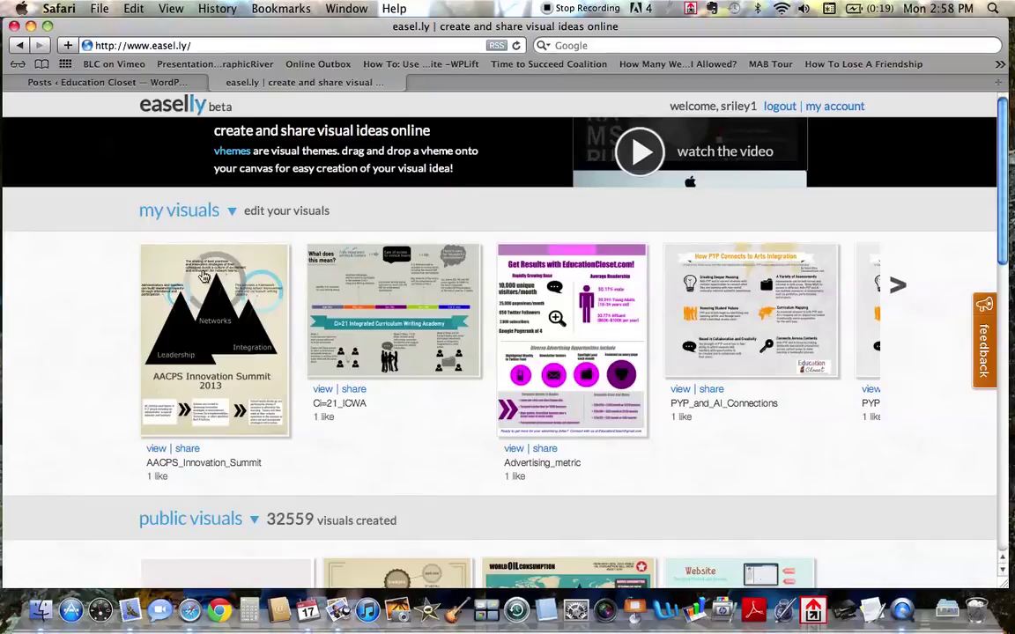
- Page forward and back through My Visuals, then scroll down to the public visuals
{"action": "left_click", "coordinate": [898, 285]}
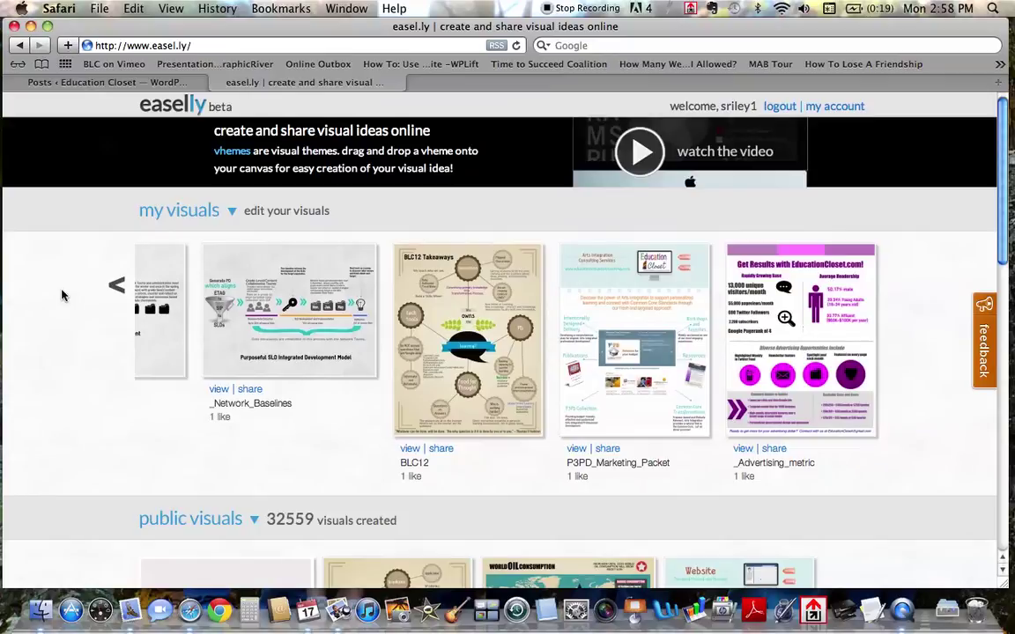
{"action": "left_click", "coordinate": [116, 286]}
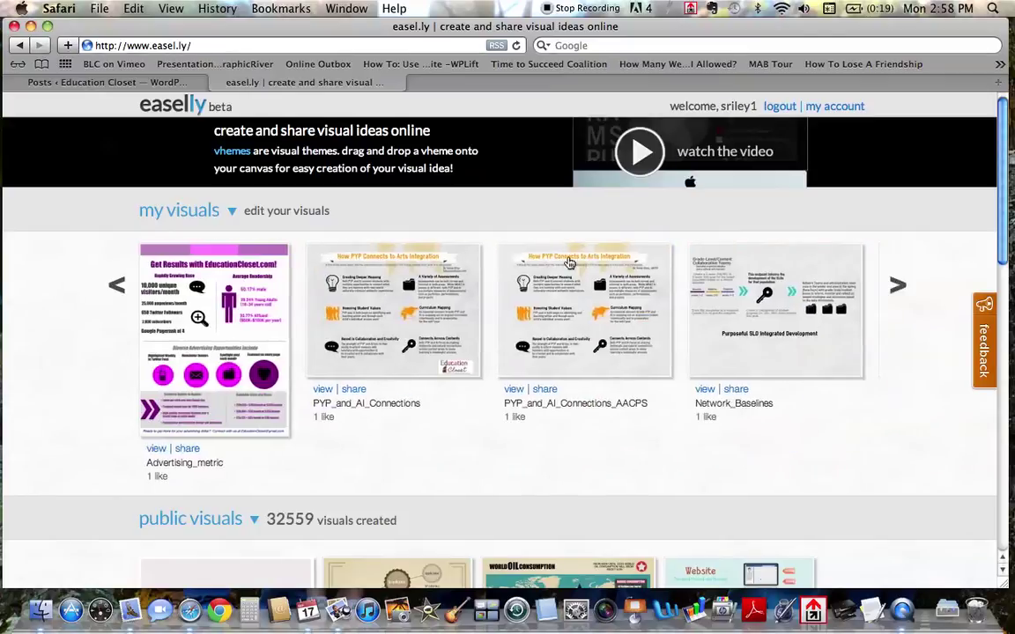
{"action": "scroll", "coordinate": [1001, 185], "scroll_direction": "down", "scroll_amount": 5}
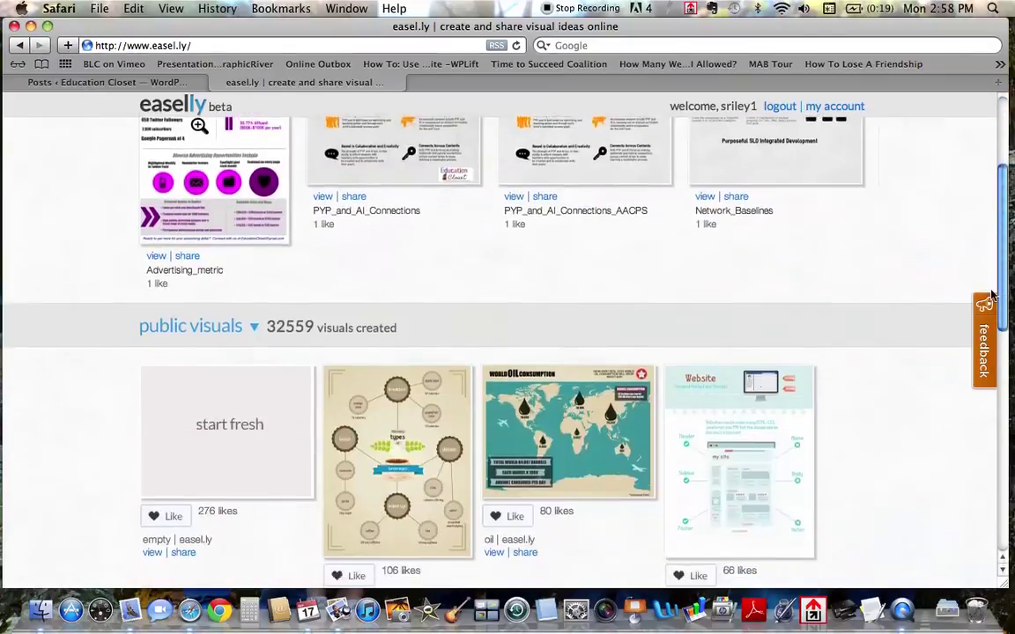
- Start a fresh canvas and try green, road landscape, then beige textured backgrounds
{"action": "left_click", "coordinate": [244, 327]}
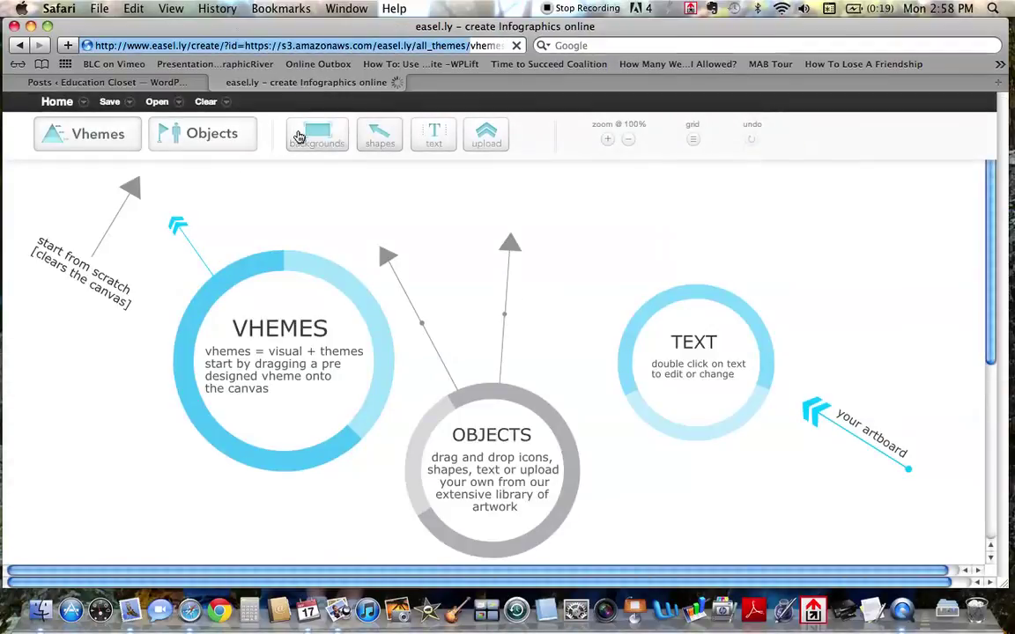
{"action": "left_click", "coordinate": [304, 132]}
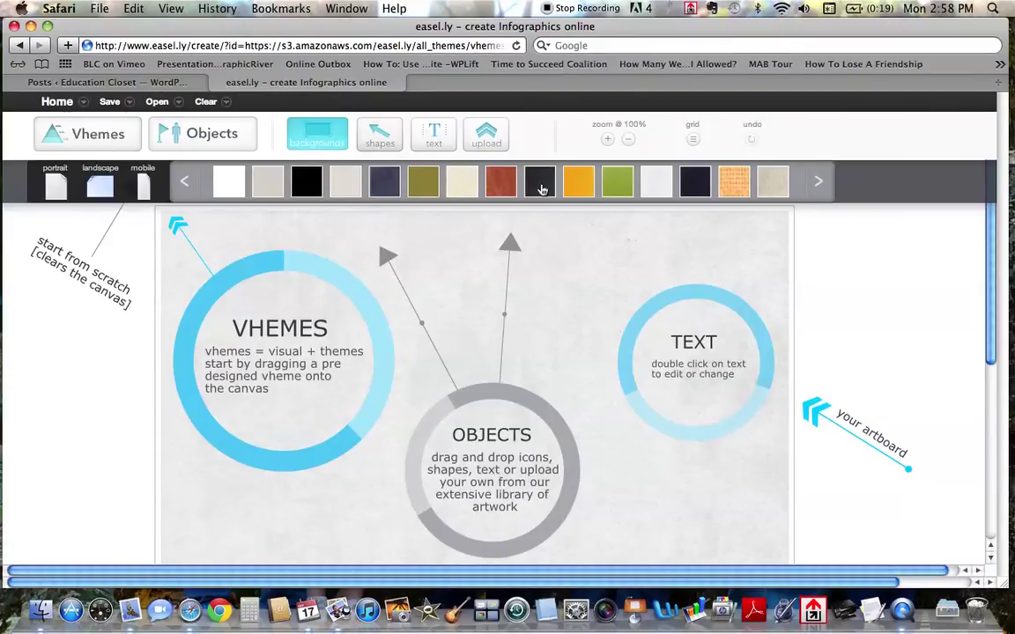
{"action": "left_click_drag", "start_coordinate": [620, 181], "coordinate": [582, 283]}
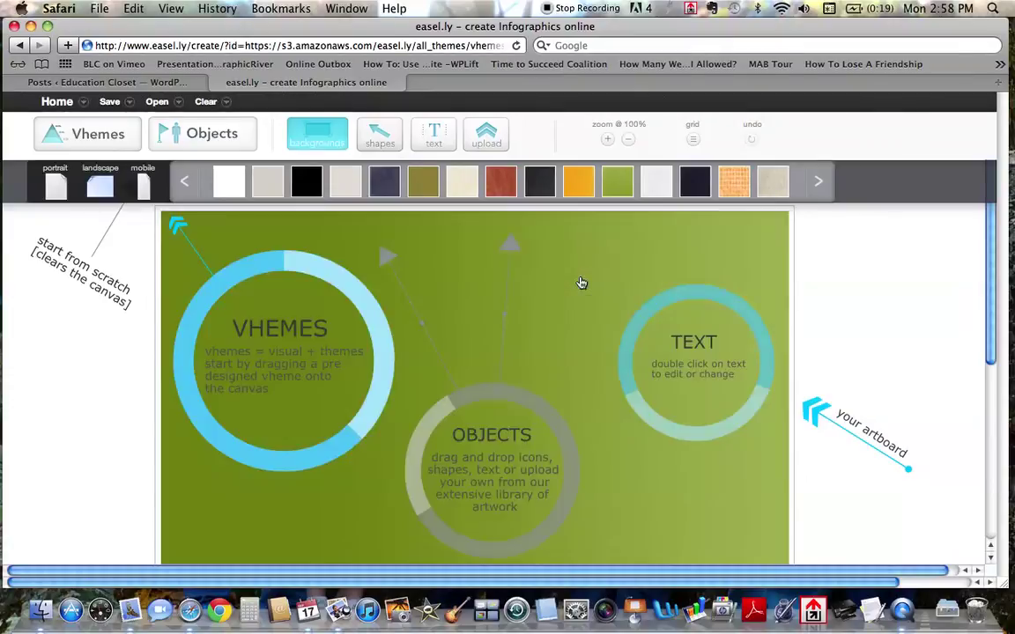
{"action": "left_click", "coordinate": [816, 183]}
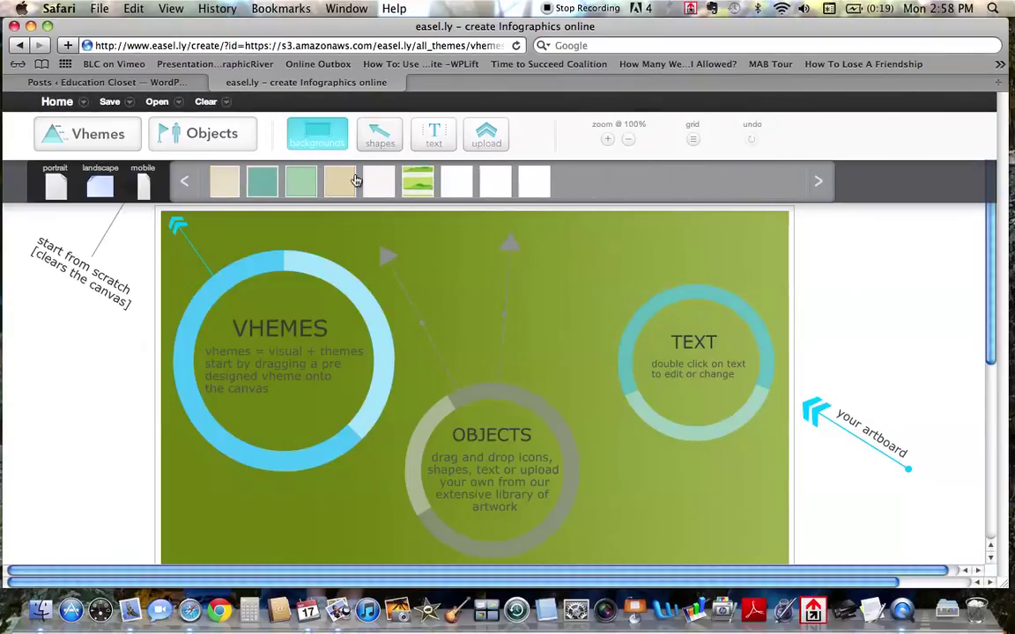
{"action": "left_click_drag", "start_coordinate": [417, 182], "coordinate": [530, 294]}
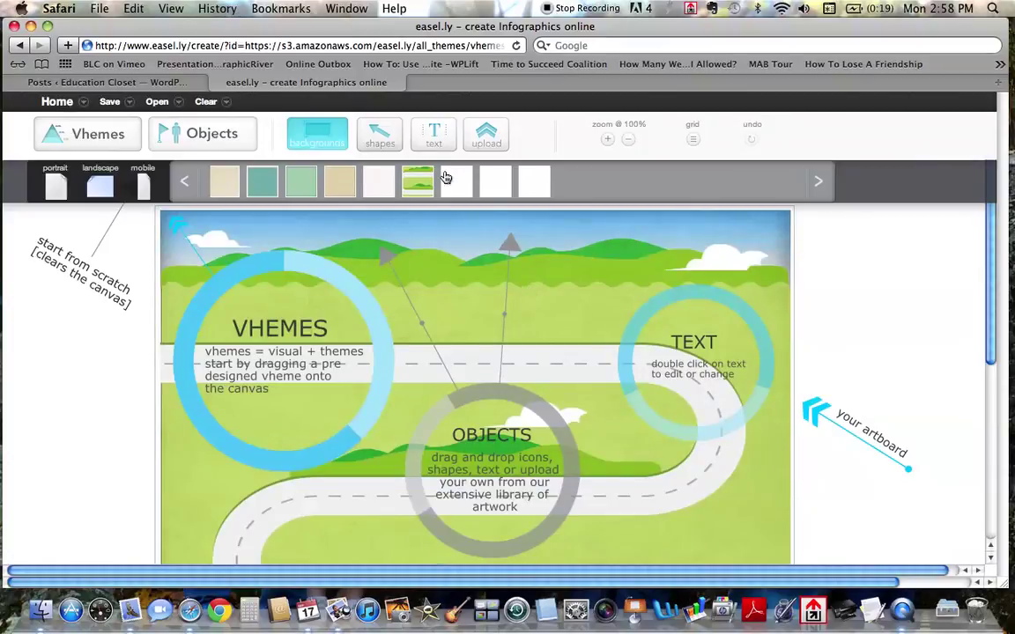
{"action": "left_click_drag", "start_coordinate": [337, 185], "coordinate": [483, 328]}
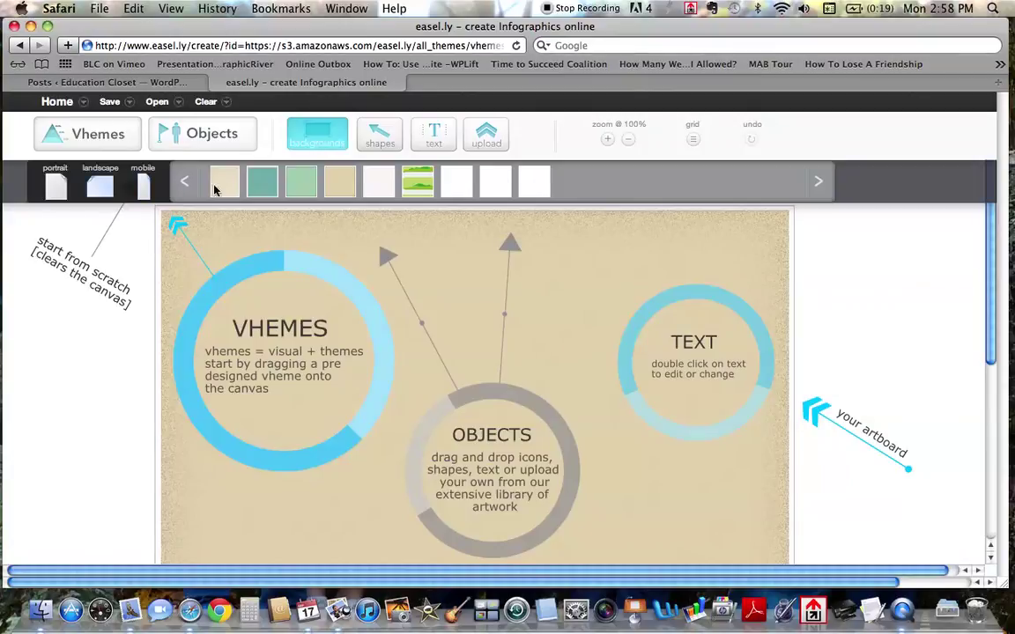
{"action": "left_click", "coordinate": [186, 186]}
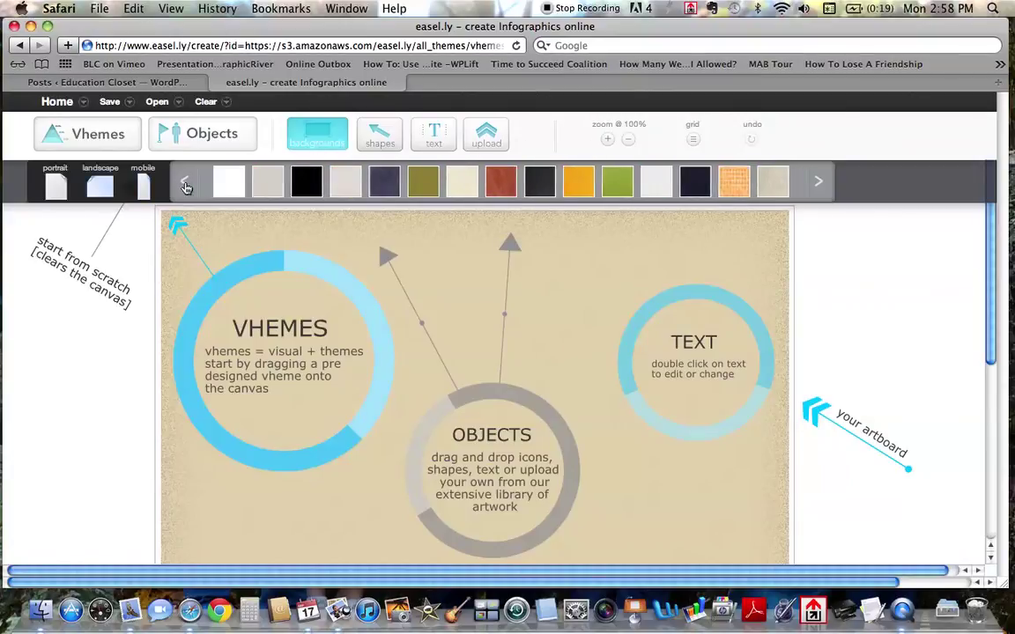
- Advance the vhemes strip once and drag the Nerds vs Geeks theme onto the canvas
{"action": "left_click", "coordinate": [121, 142]}
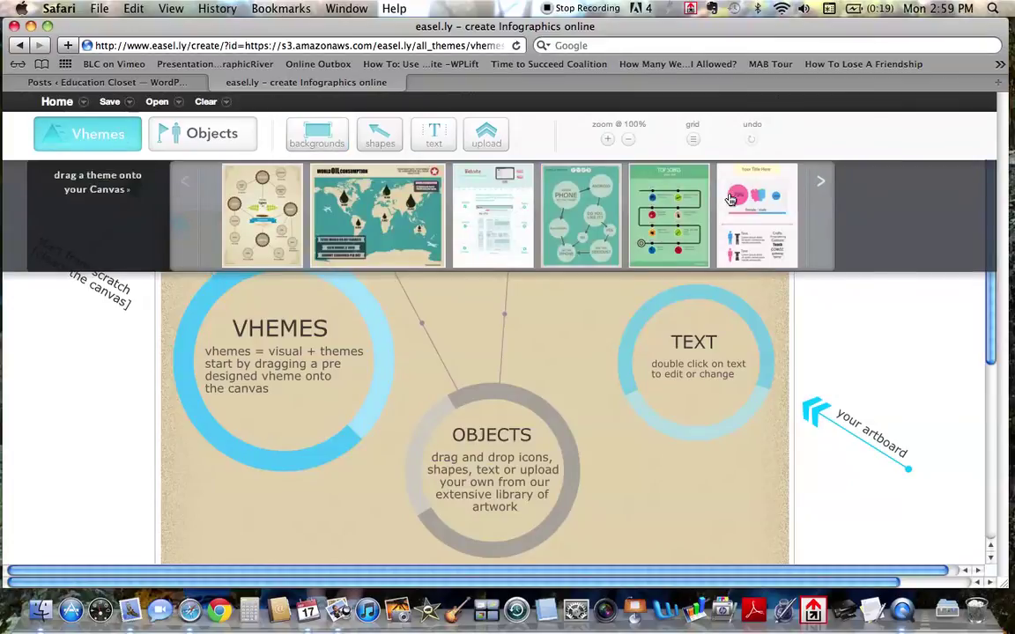
{"action": "left_click", "coordinate": [819, 186]}
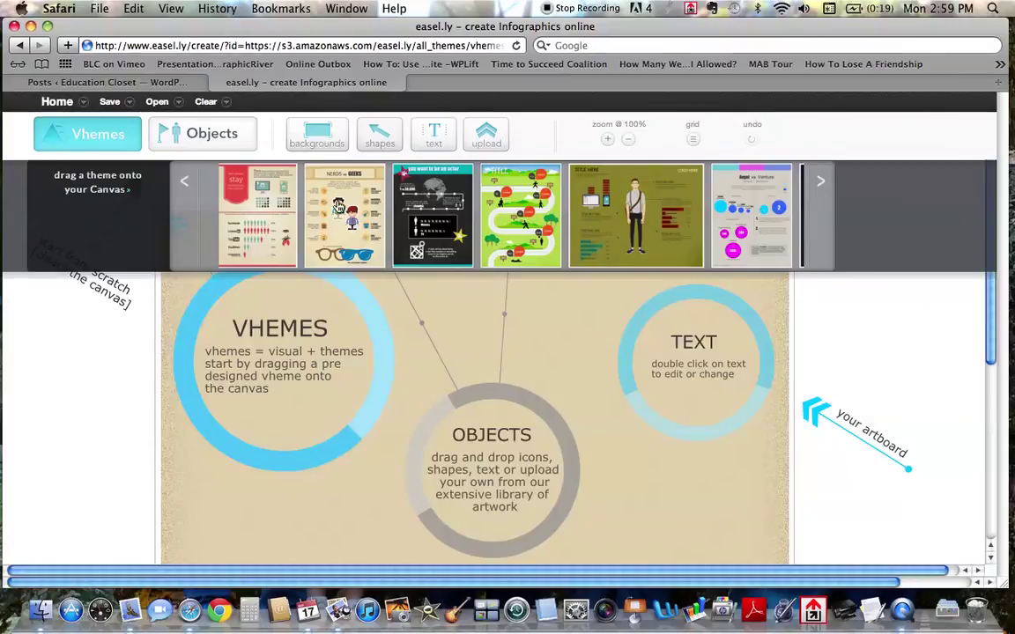
{"action": "left_click_drag", "start_coordinate": [364, 288], "coordinate": [396, 361]}
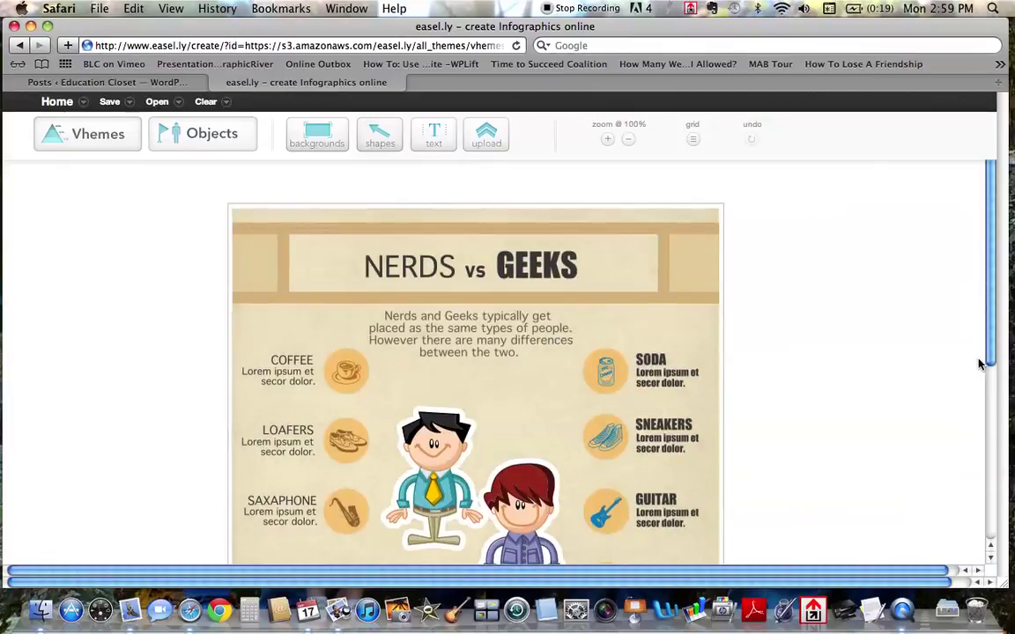
{"action": "mouse_move", "coordinate": [991, 360]}
{"action": "left_mouse_down"}
{"action": "mouse_move", "coordinate": [985, 532]}
{"action": "mouse_move", "coordinate": [994, 370]}
{"action": "left_mouse_up"}
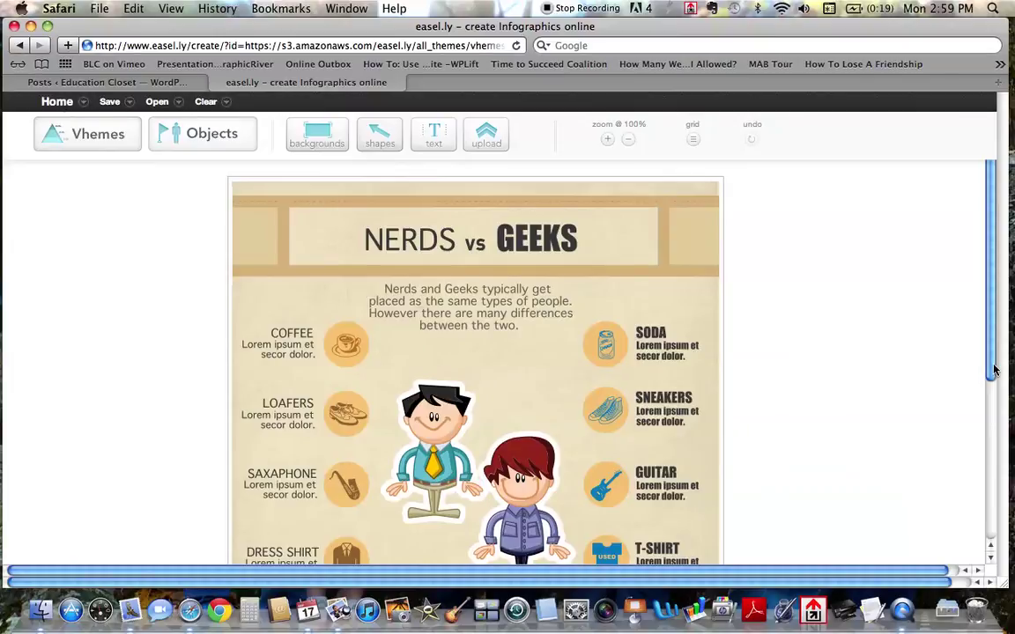
{"action": "left_click_drag", "start_coordinate": [991, 370], "coordinate": [991, 378]}
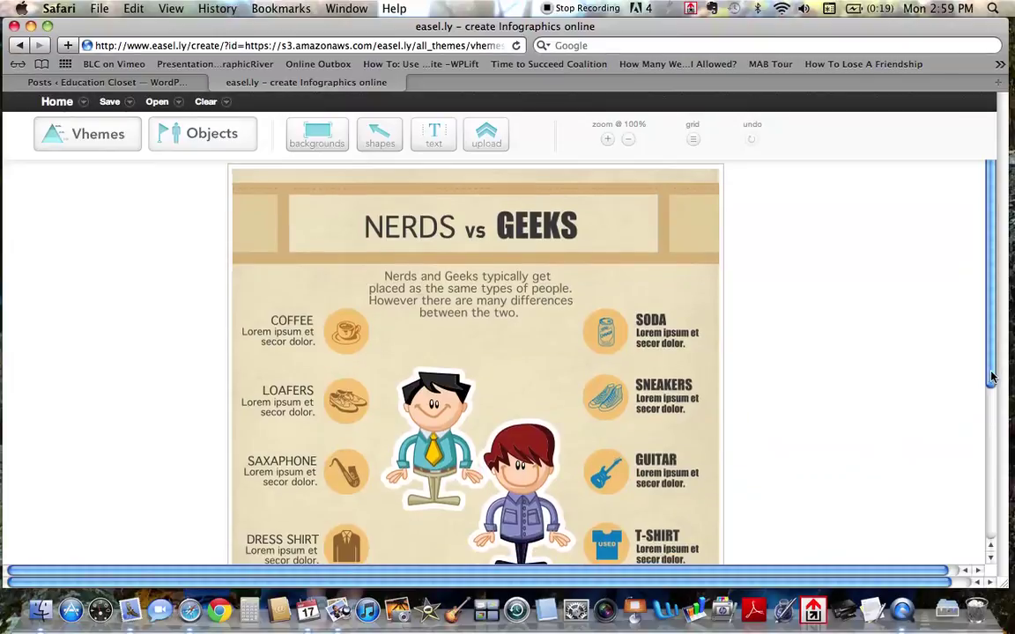